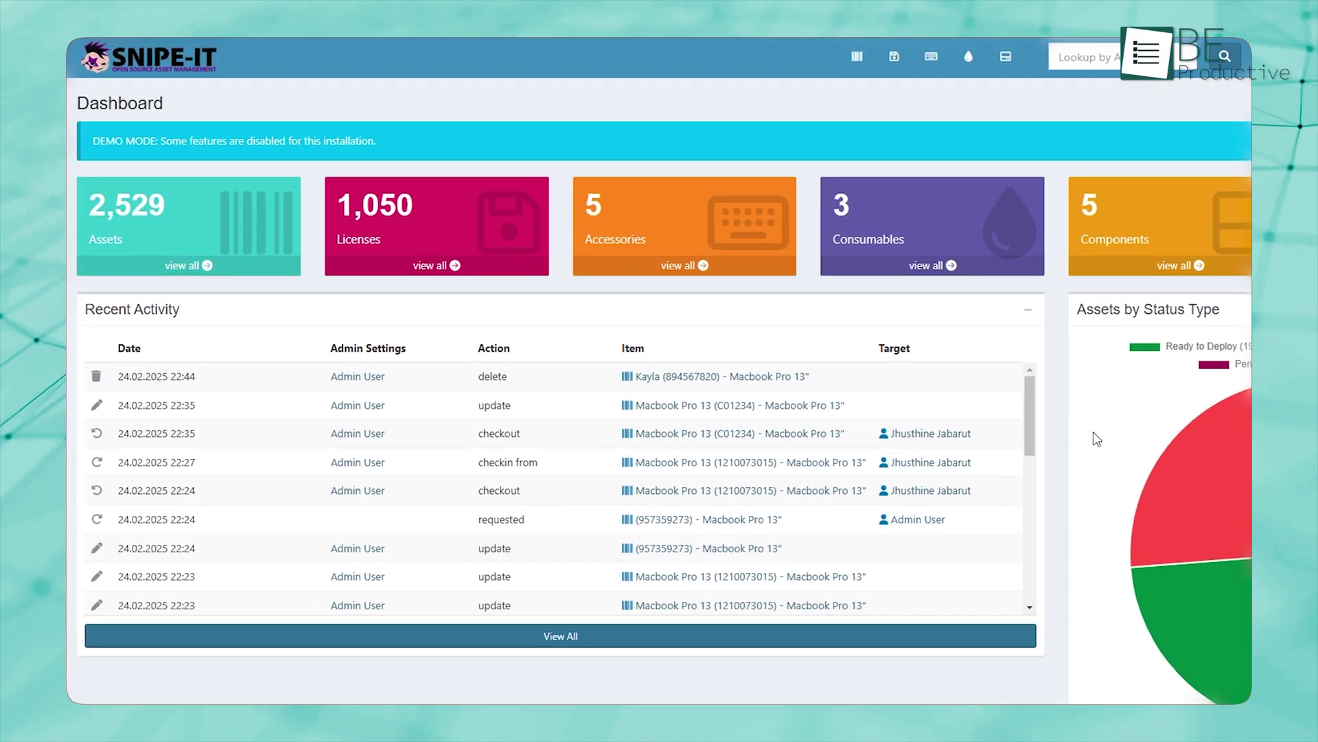
Open the Macbook Pro 13 asset's details from Recent Activity and scroll through them.
drag(1031, 426, 1031, 497)
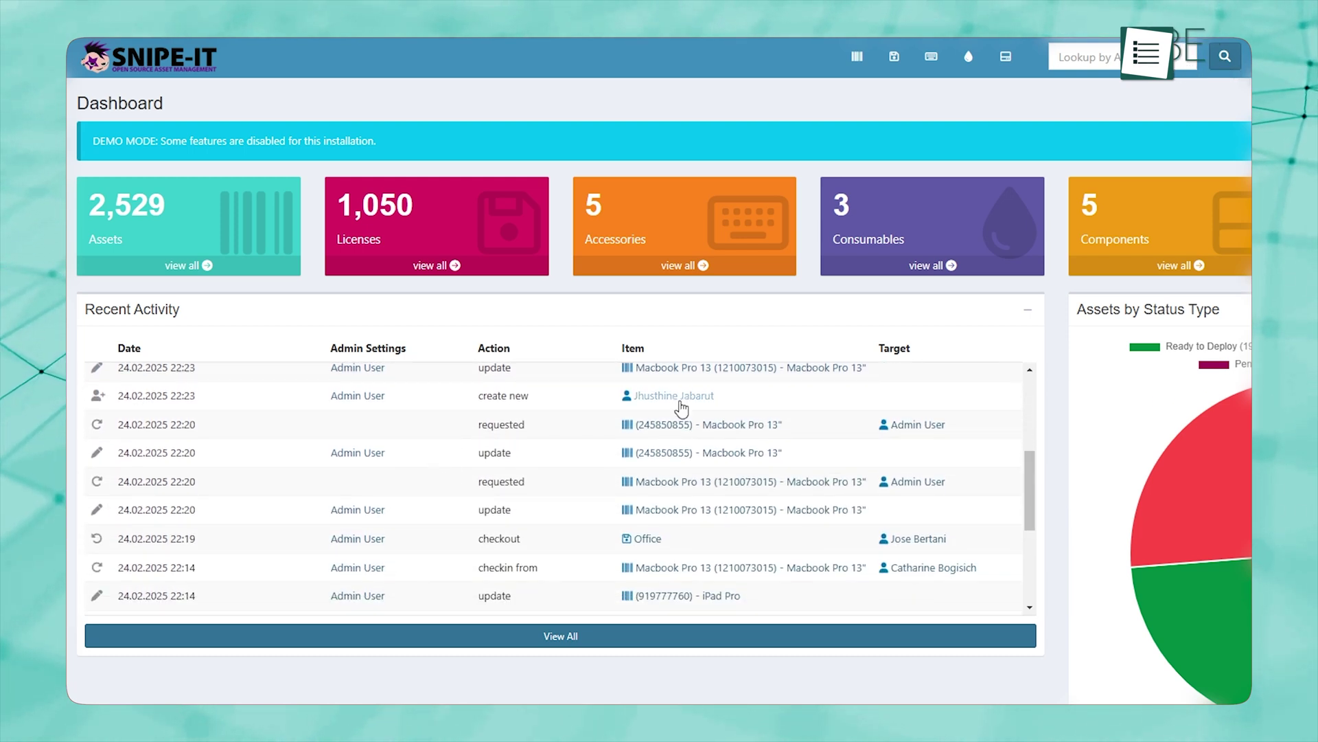
click(726, 426)
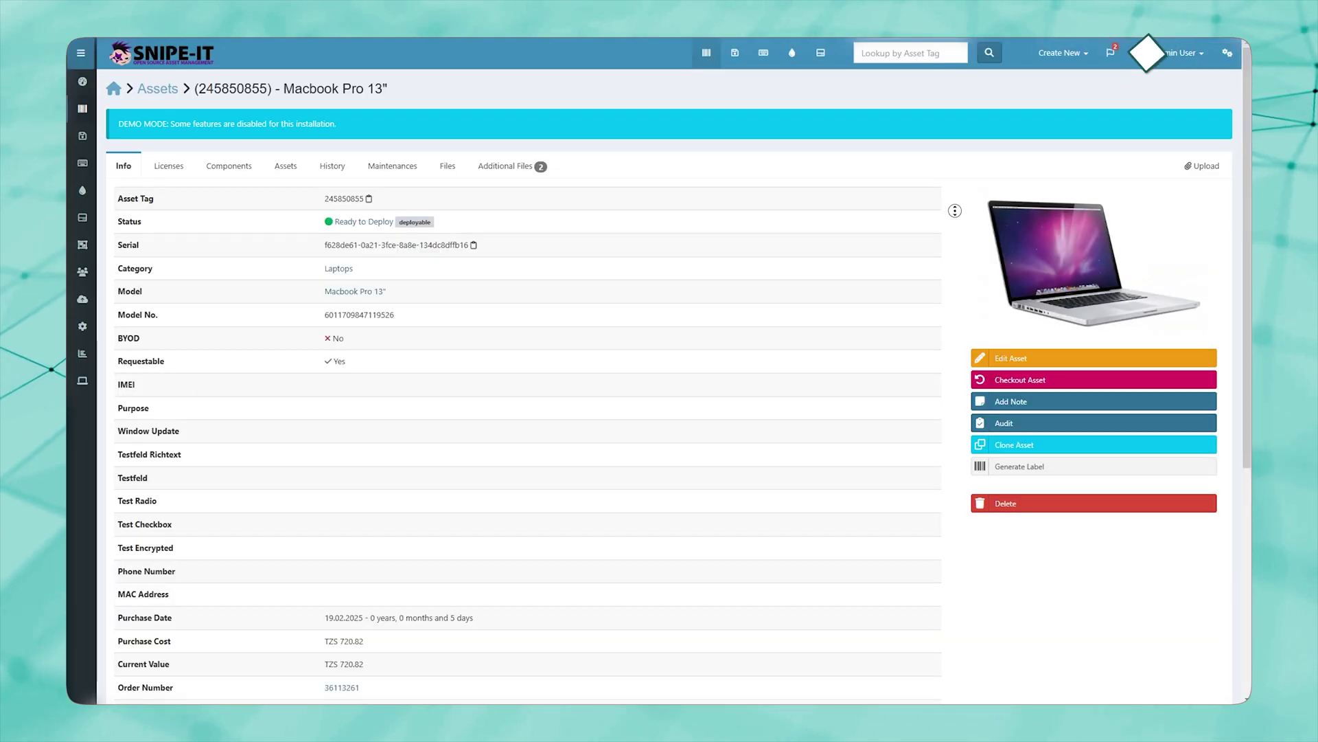
scroll(956, 219, down, 1)
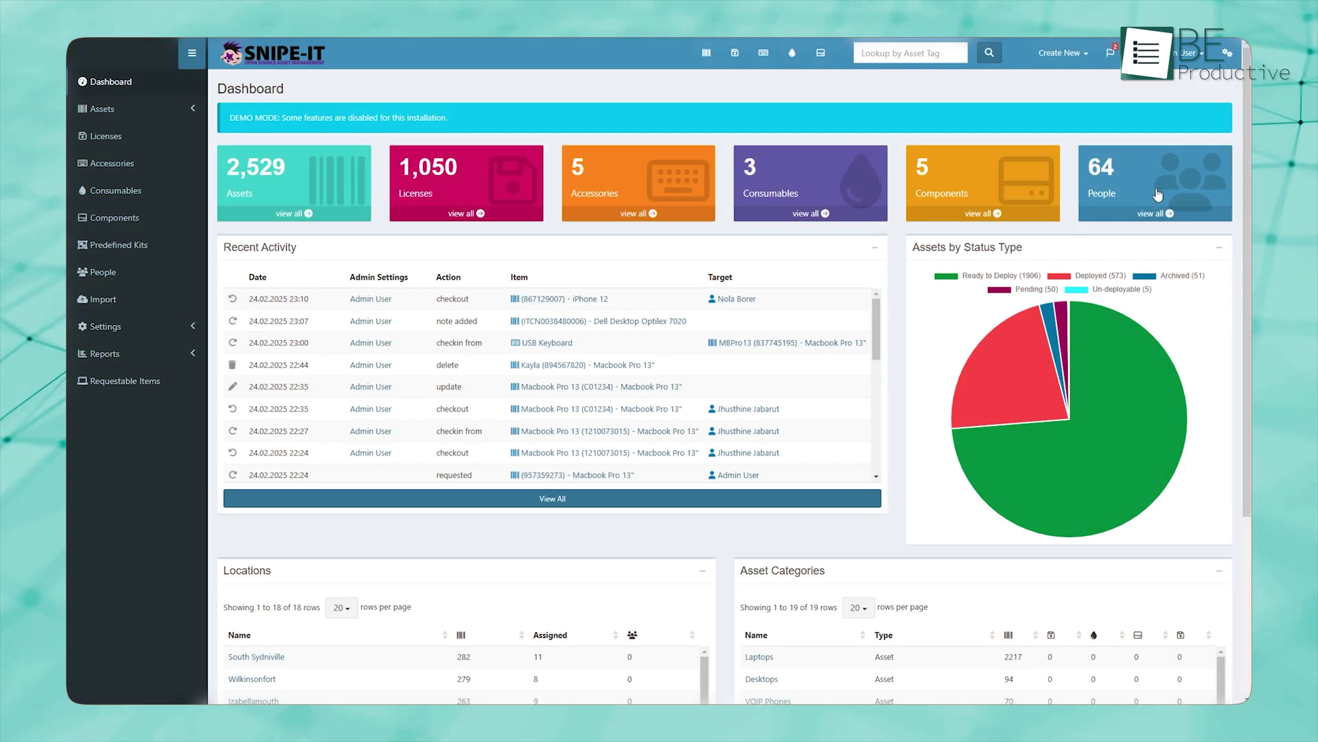
Create a new user under People with first and last name entered, then view Permissions.
click(1149, 192)
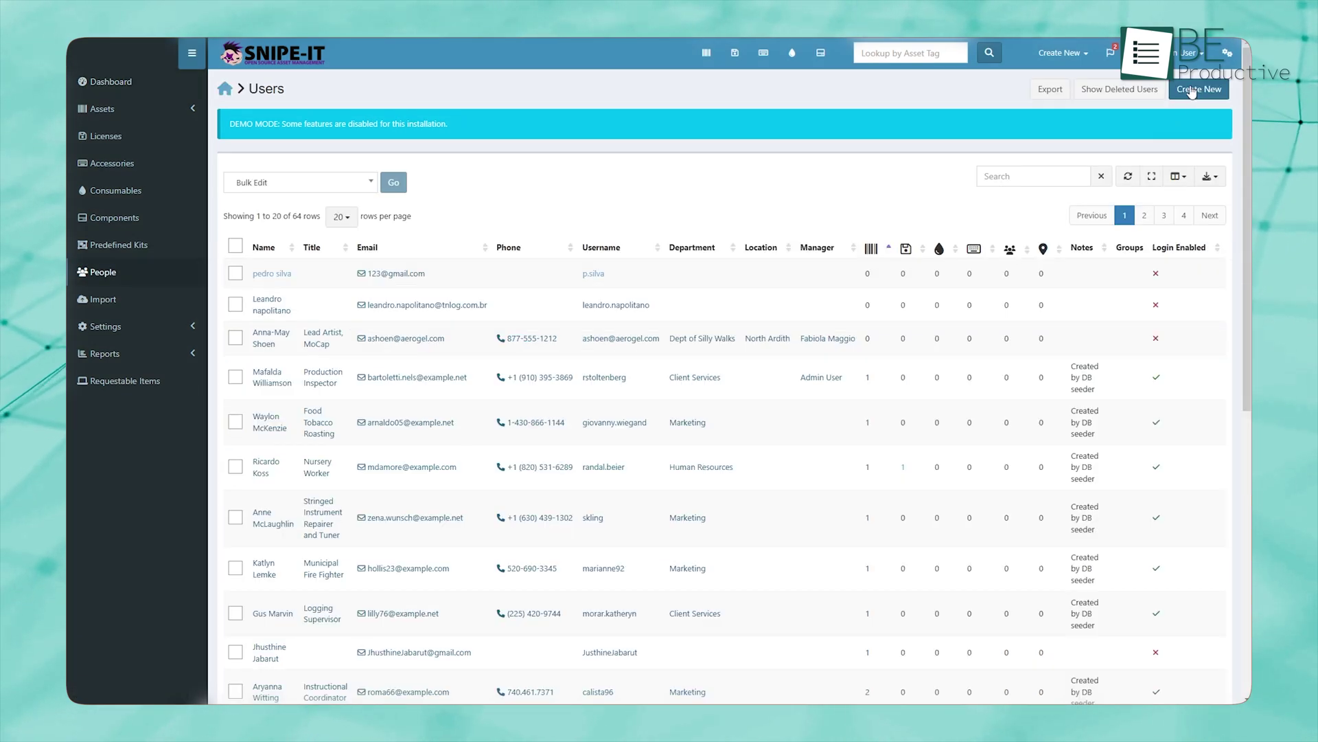
click(1191, 94)
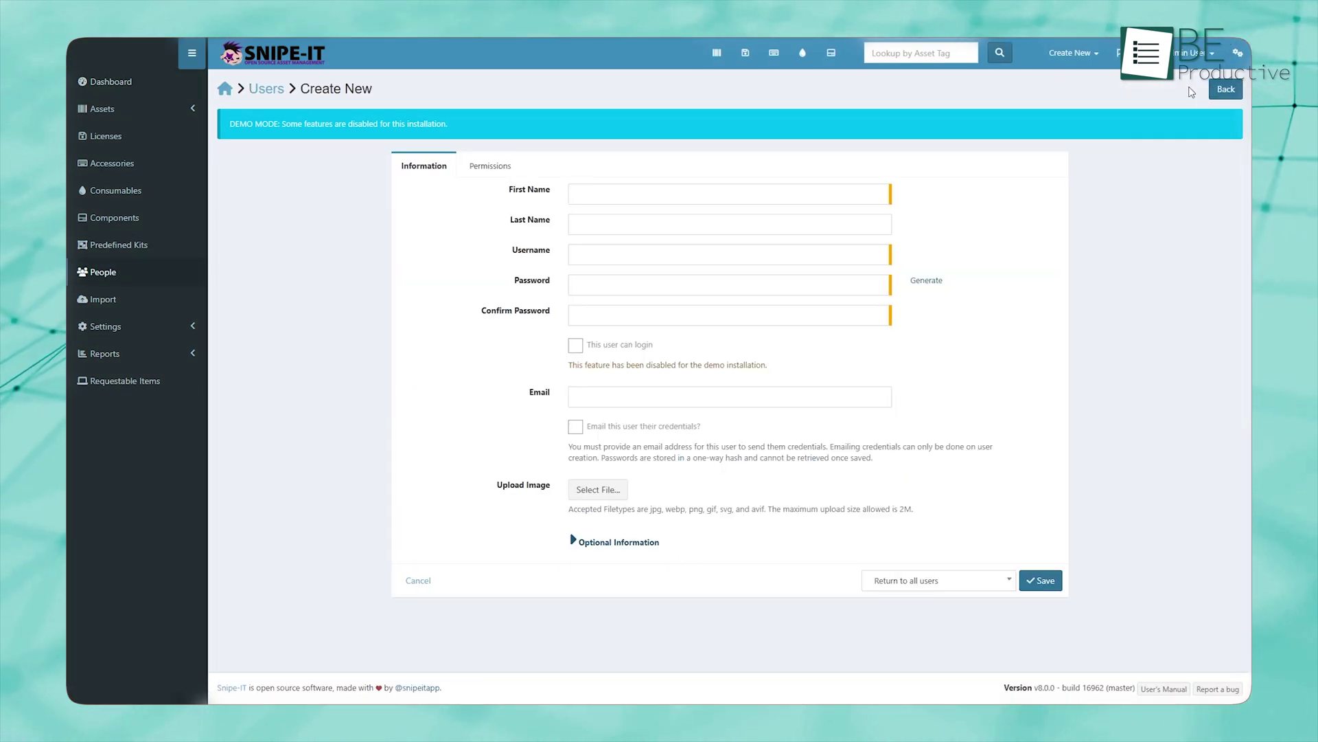
text(Peter)
key(Tab)
text(Quill)
key(Tab)
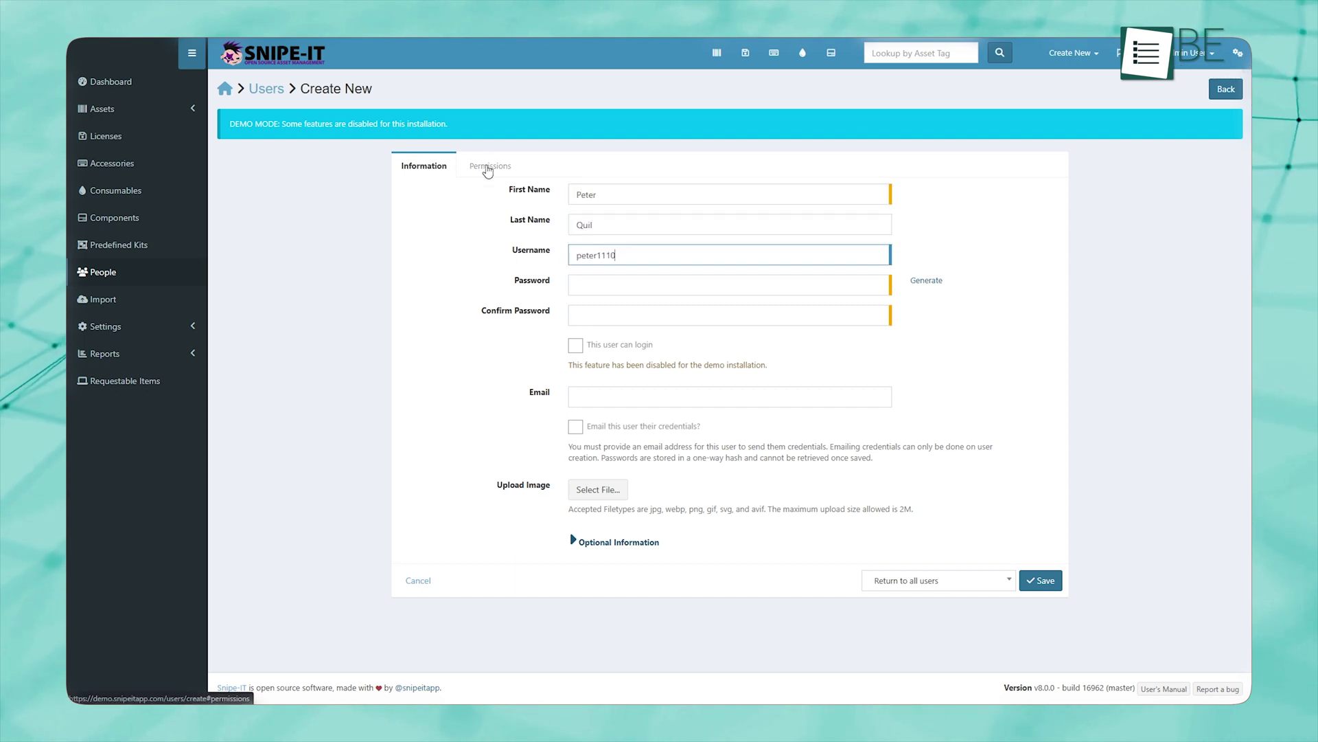
click(484, 167)
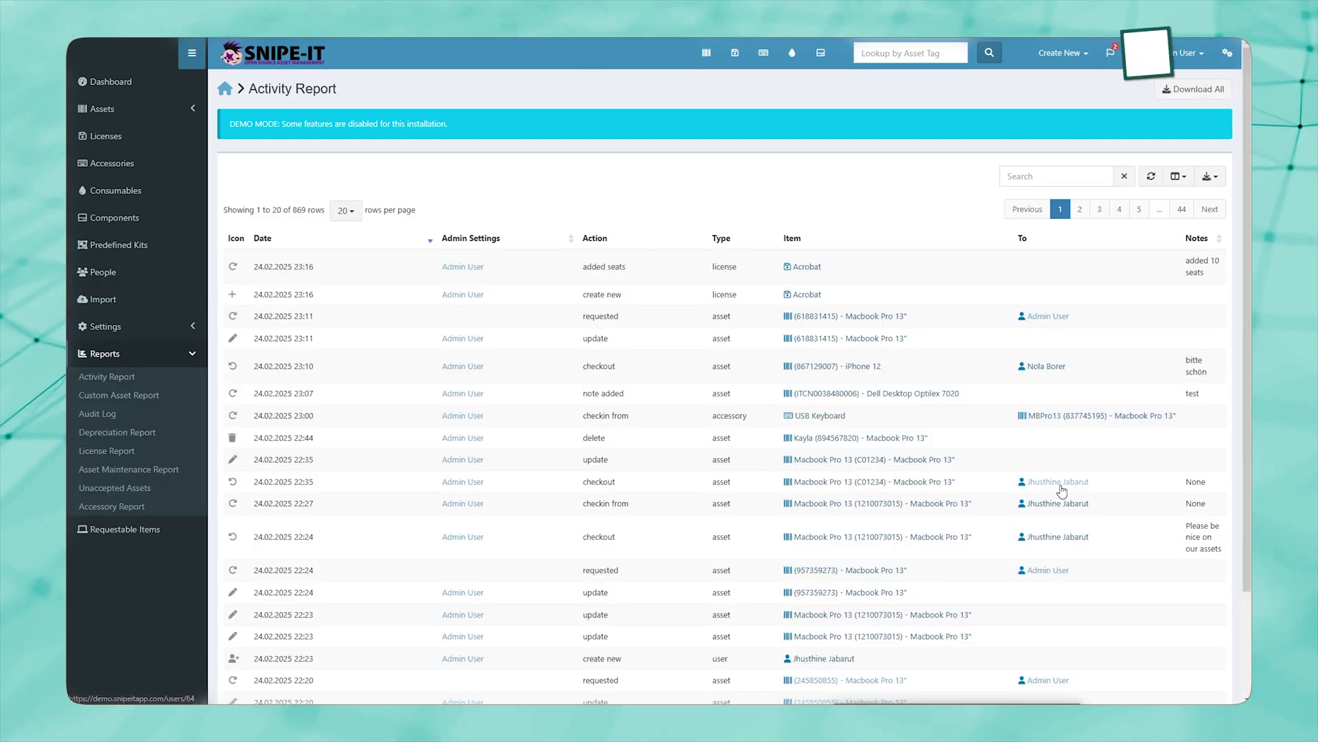
From the recipient's assets, check in the Macbook Pro 13 with note 'Done', returning to all assets.
click(1050, 483)
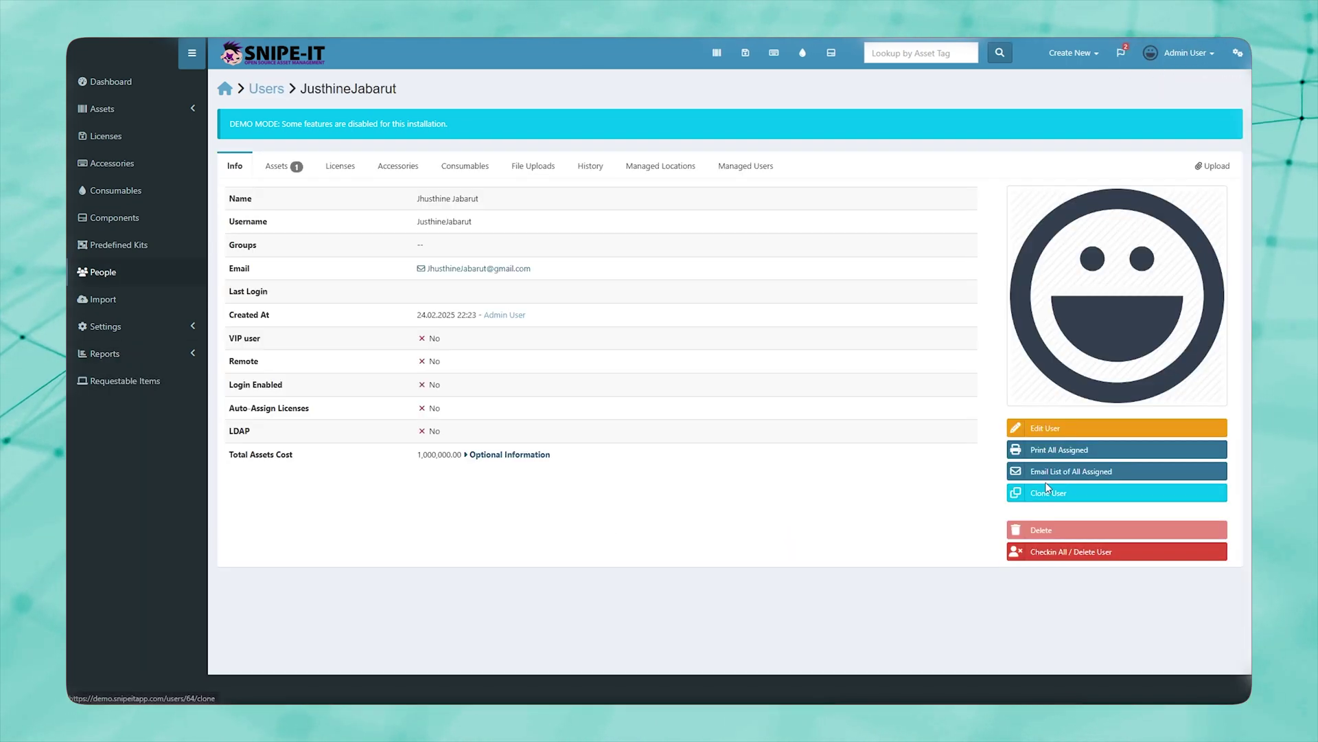
click(285, 167)
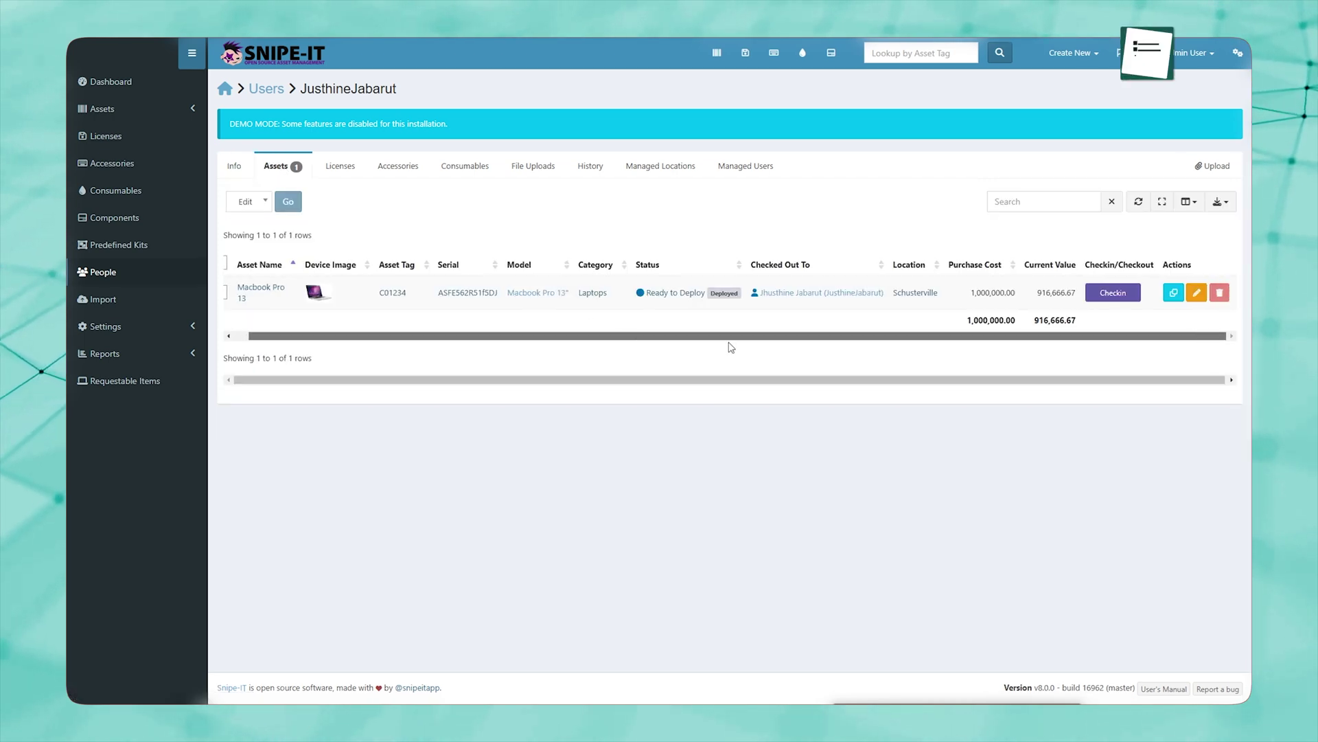
click(1114, 293)
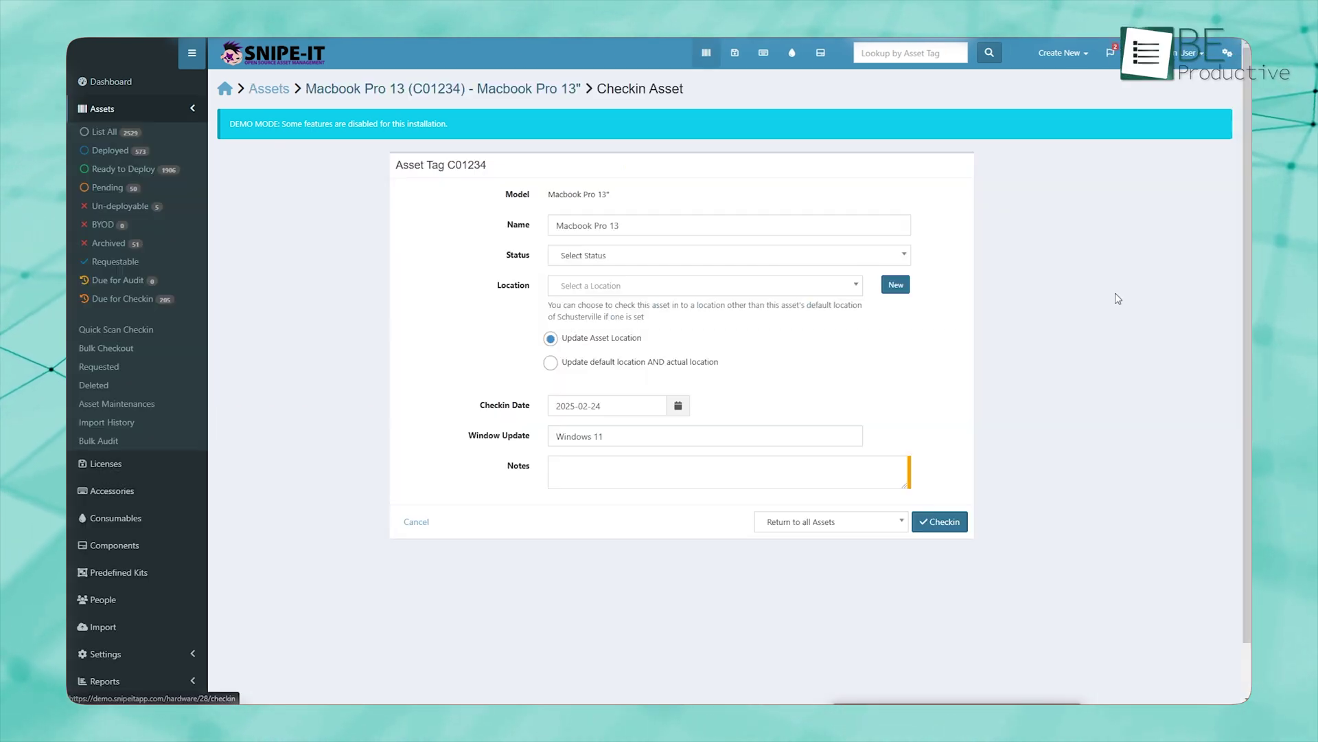
click(633, 465)
text(Done)
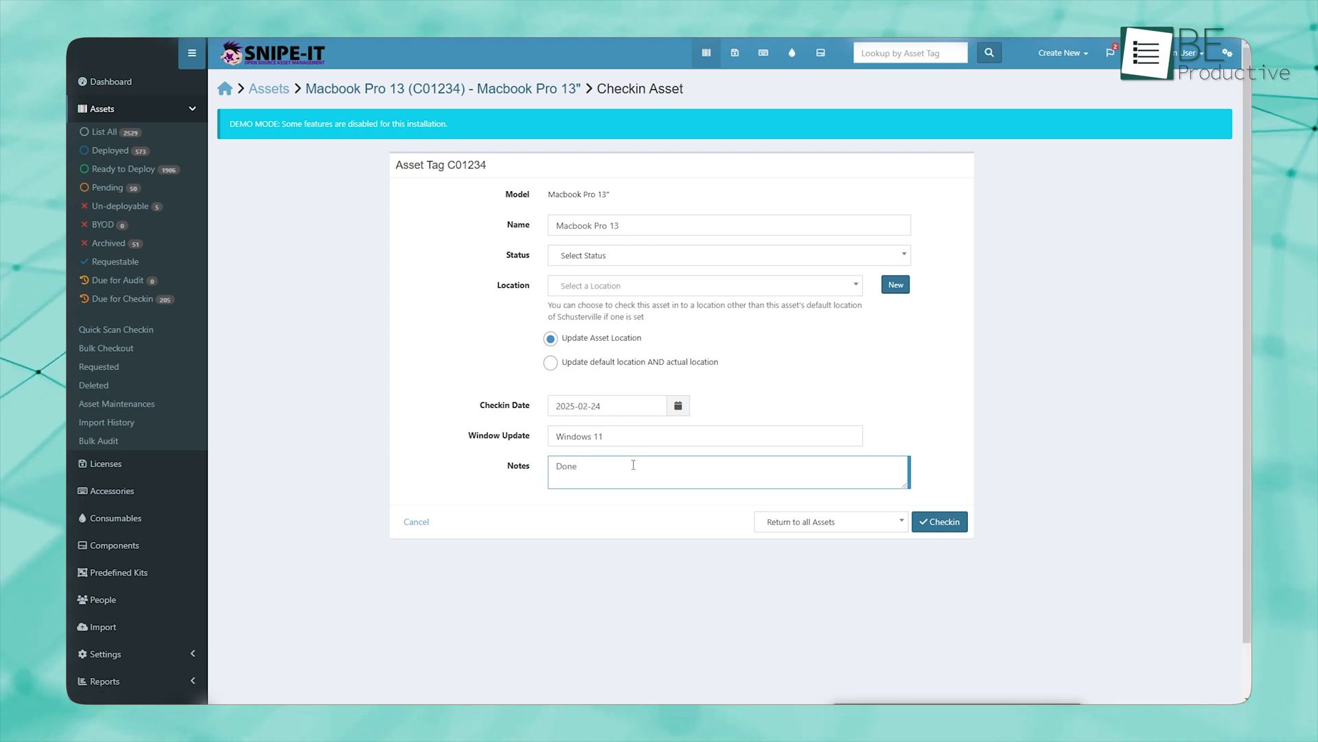
click(845, 530)
click(852, 531)
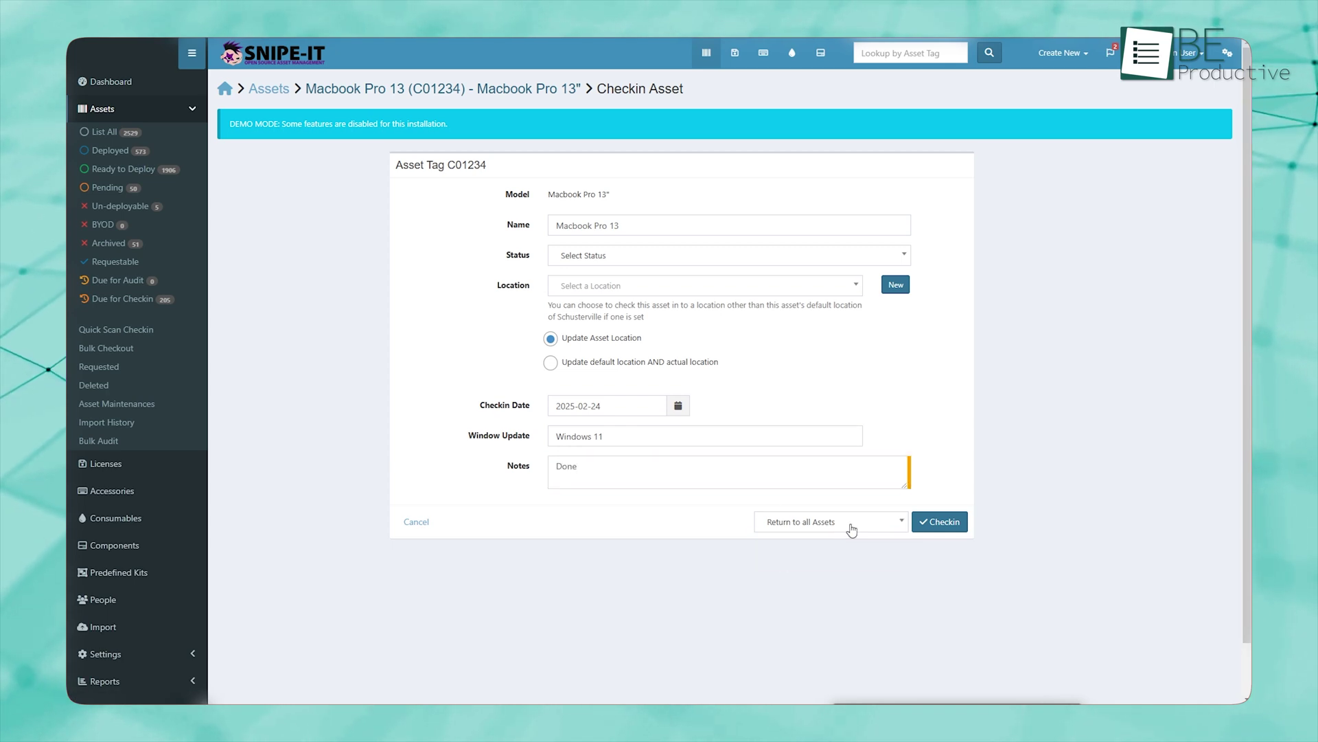
click(938, 521)
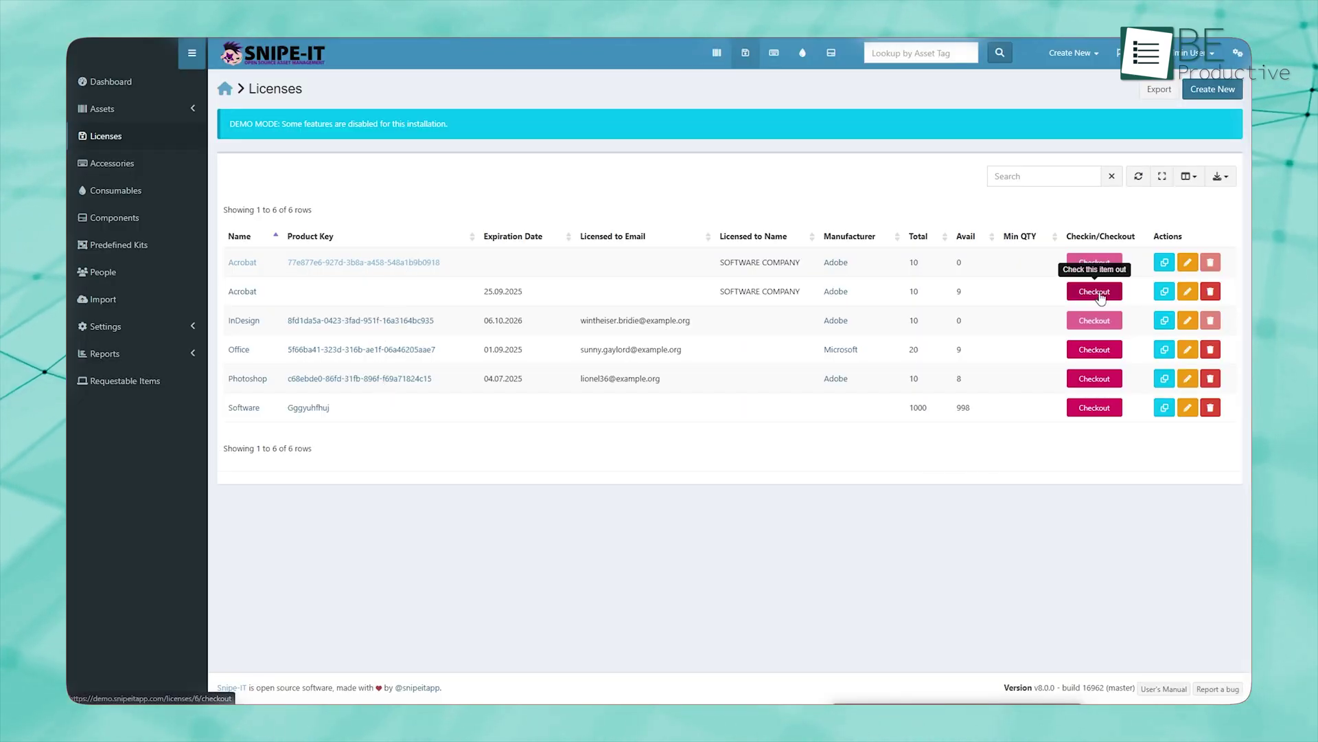
Open the first Acrobat license, review its info, and view its ten seat assignments.
click(384, 263)
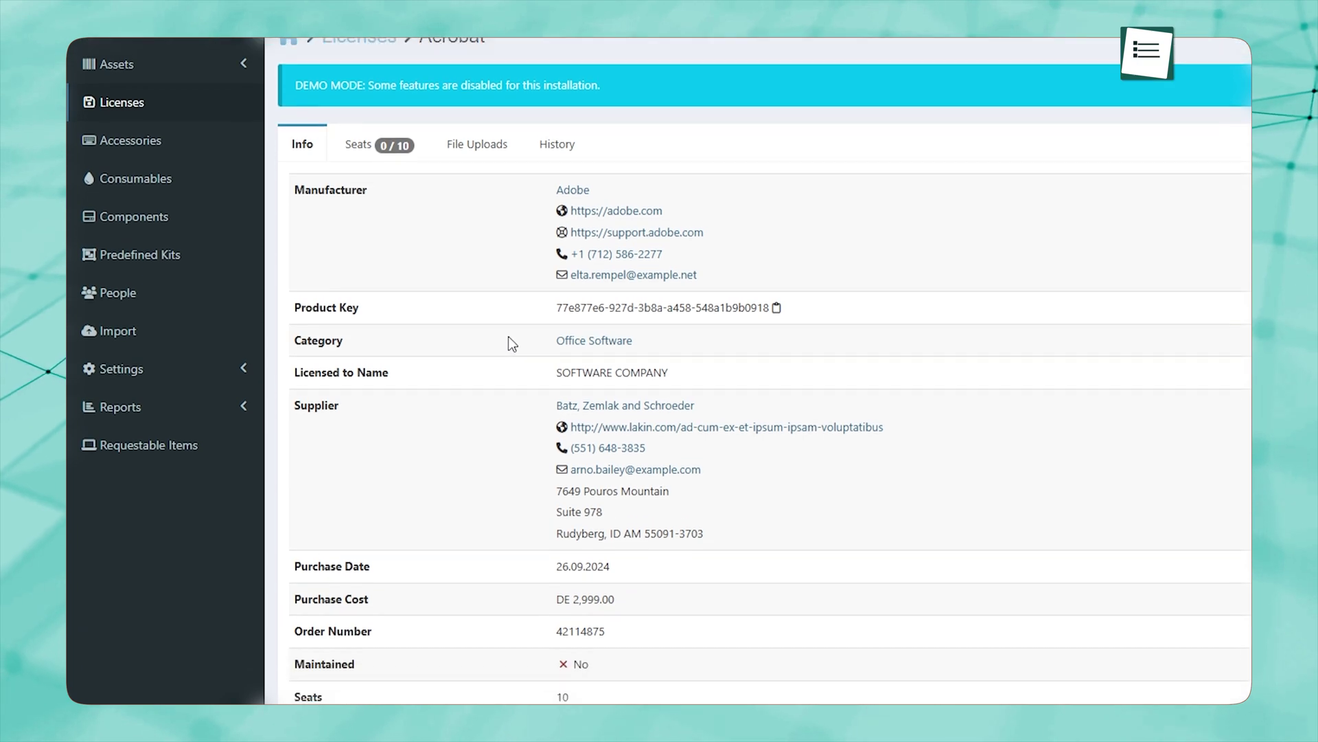
scroll(508, 307, down, 2)
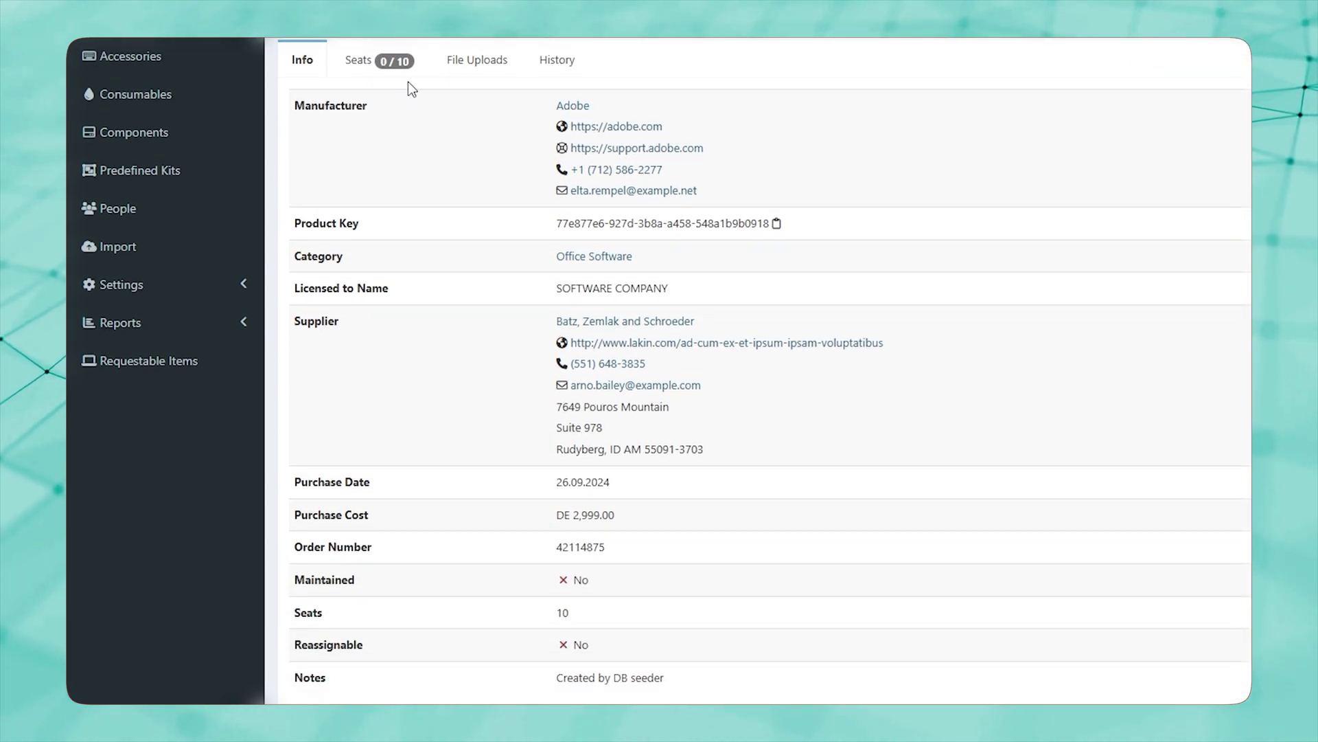
click(397, 68)
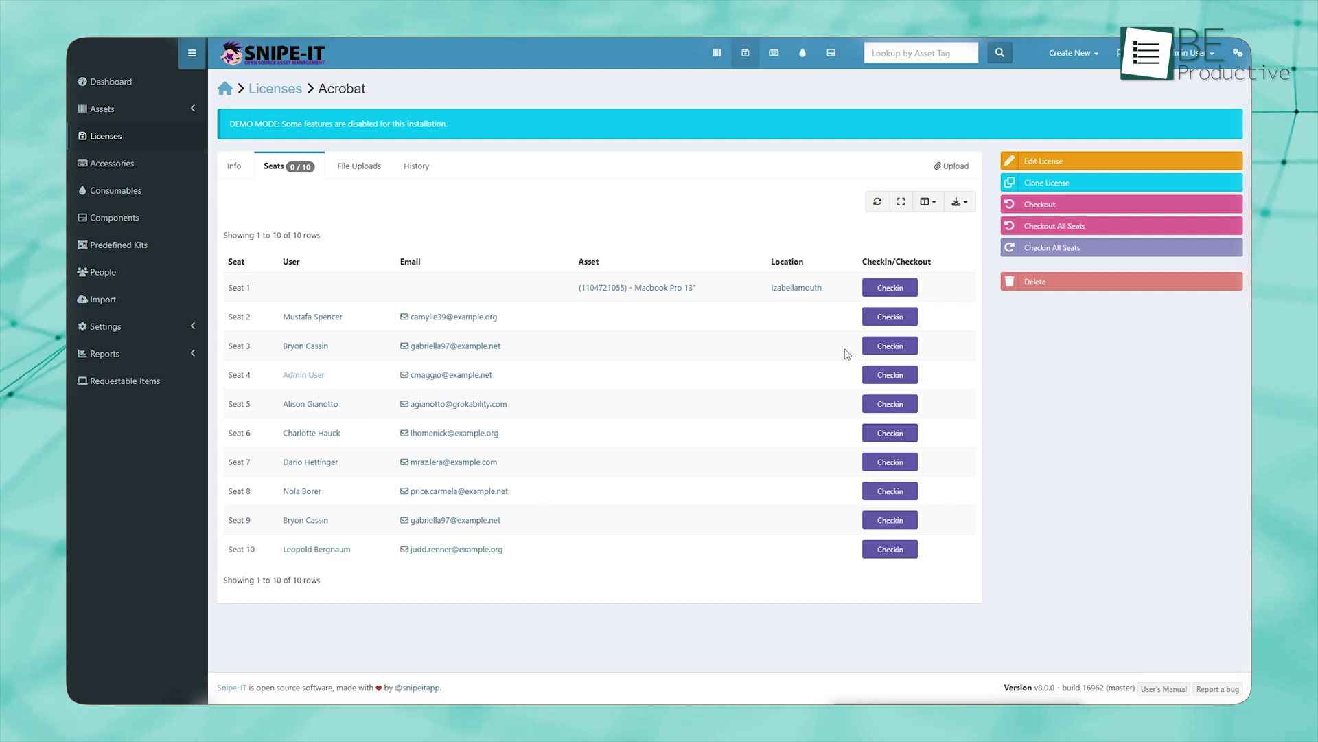
click(1044, 160)
Pick 28 February 2025 as the Acrobat license's expiration date from the calendar.
scroll(1057, 226, down, 3)
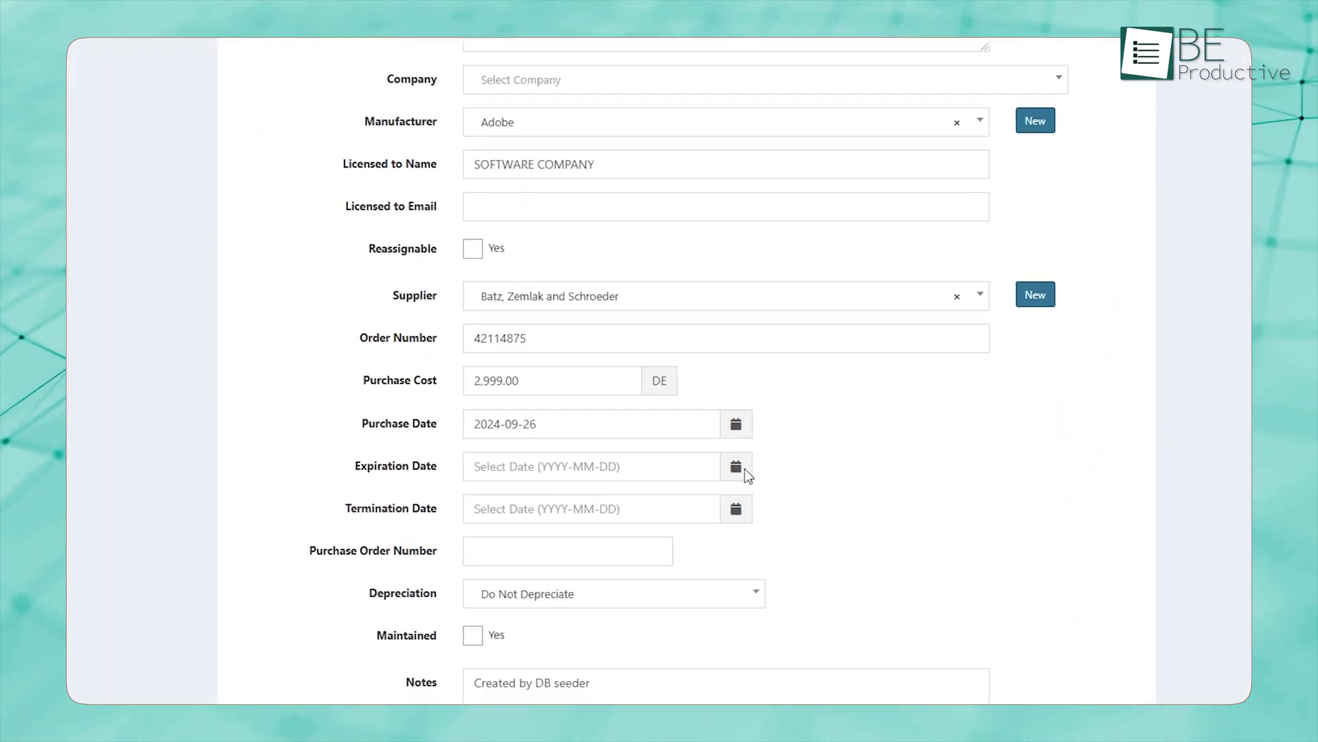
click(745, 469)
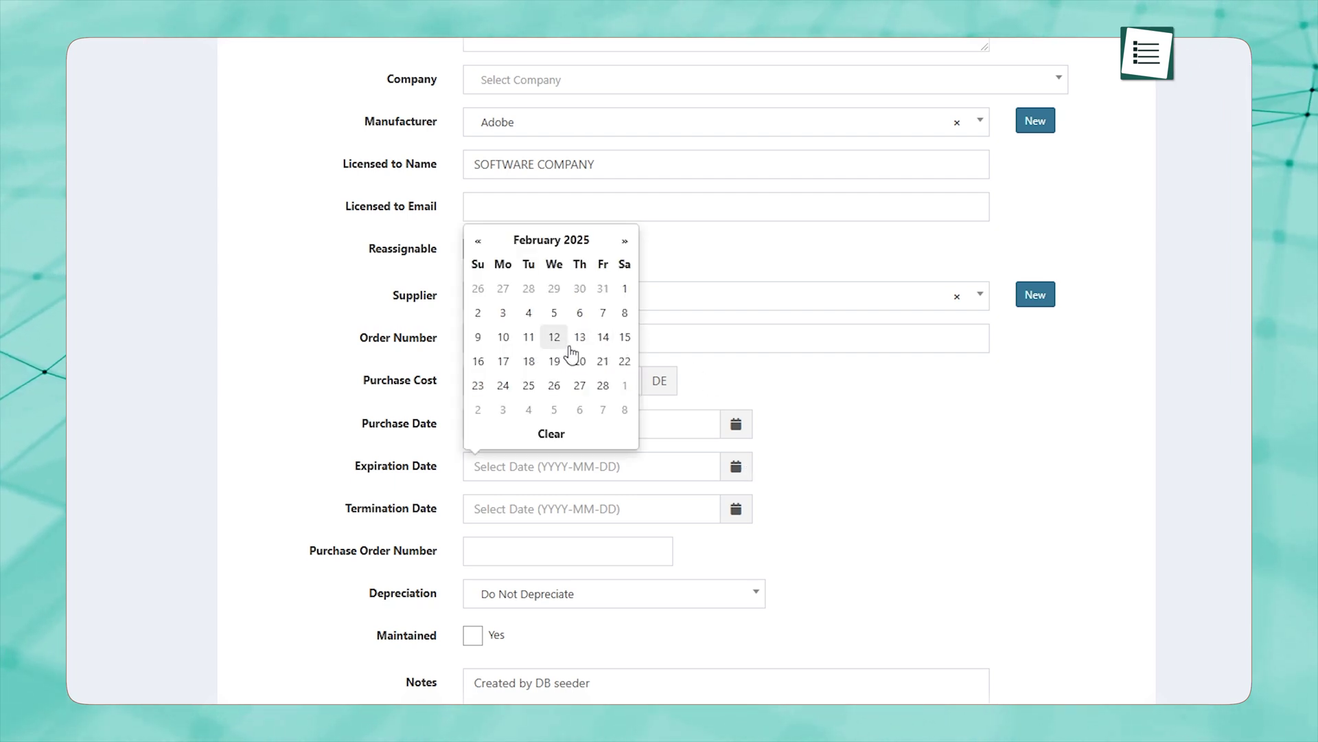
click(604, 386)
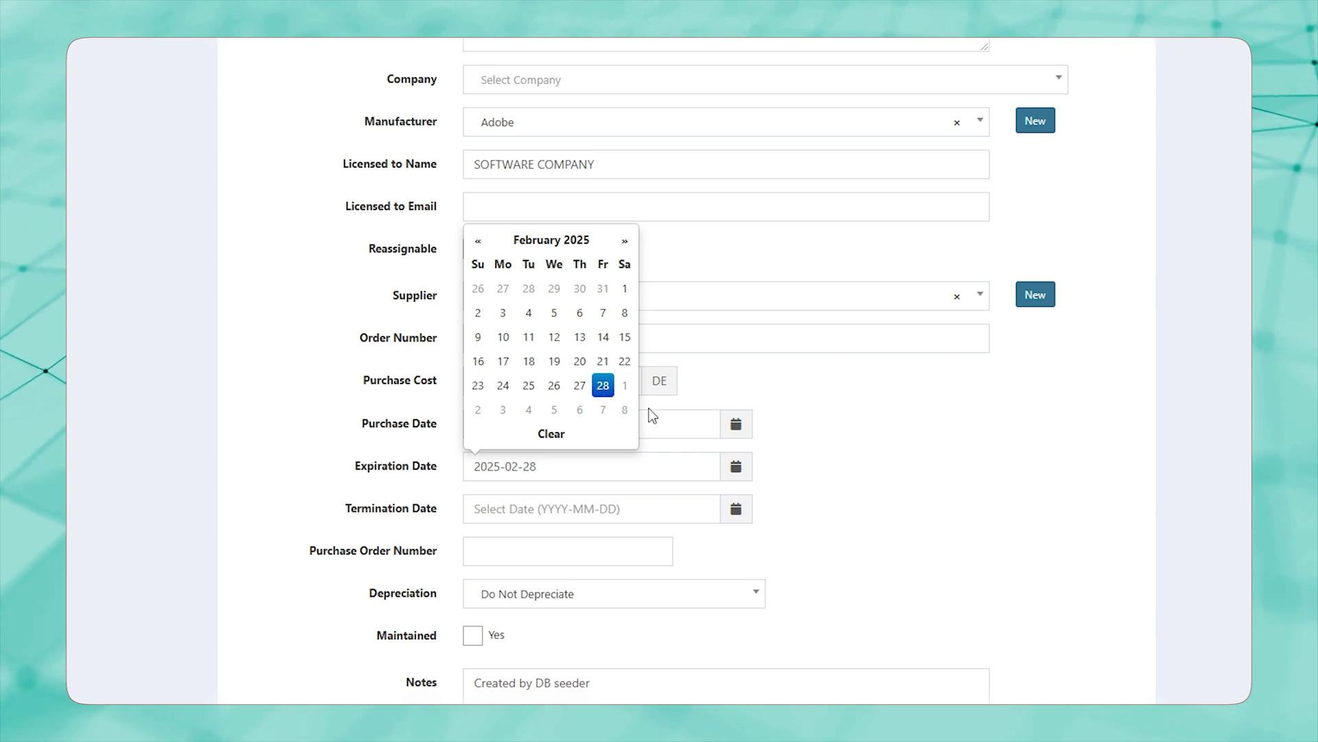
click(621, 241)
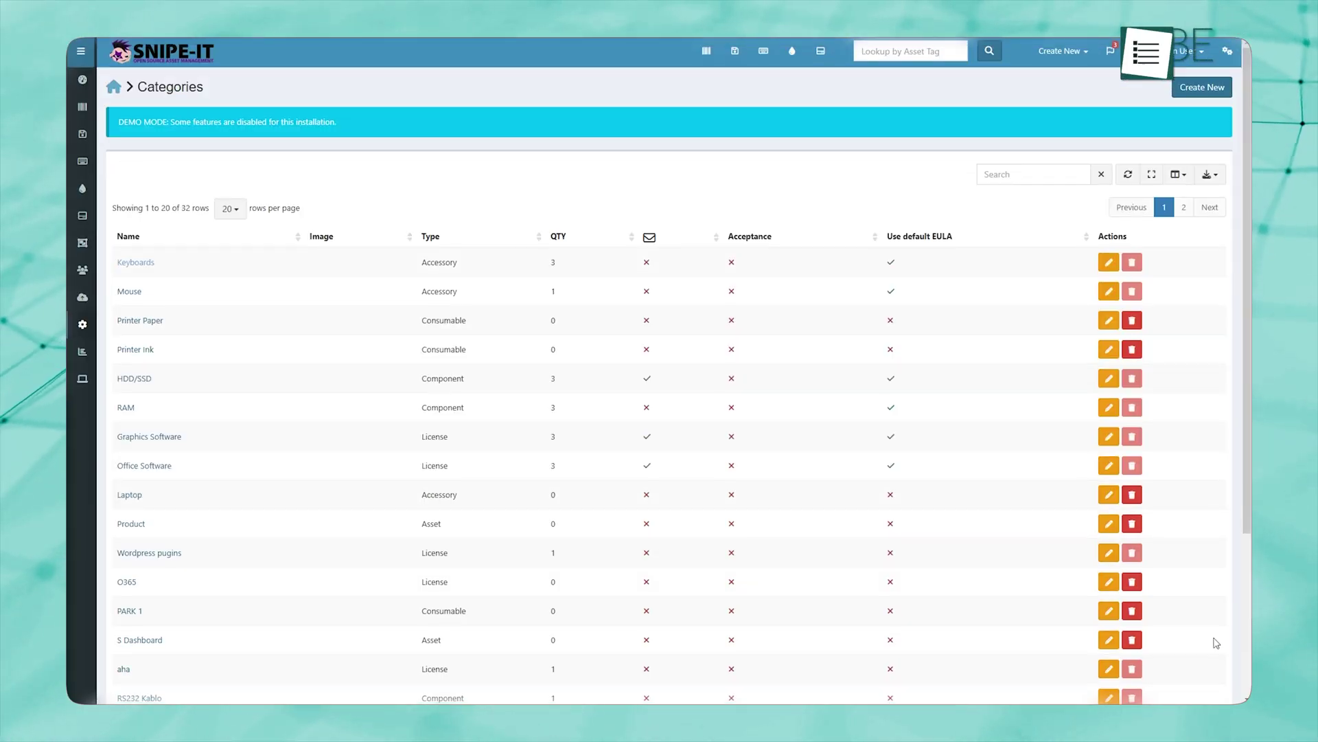
Scroll through the 32 categories, then switch to the Accessories list.
scroll(1213, 640, down, 2)
scroll(1217, 642, down, 2)
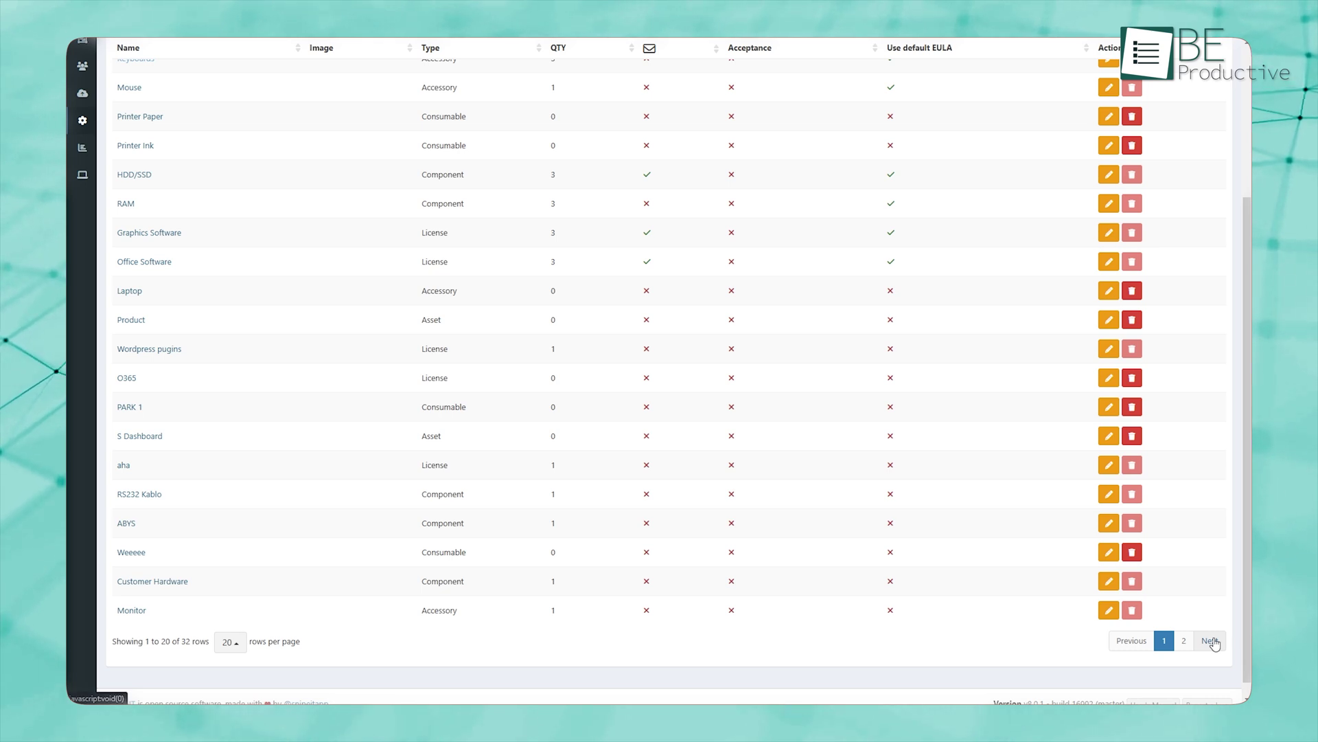
scroll(1213, 641, up, 4)
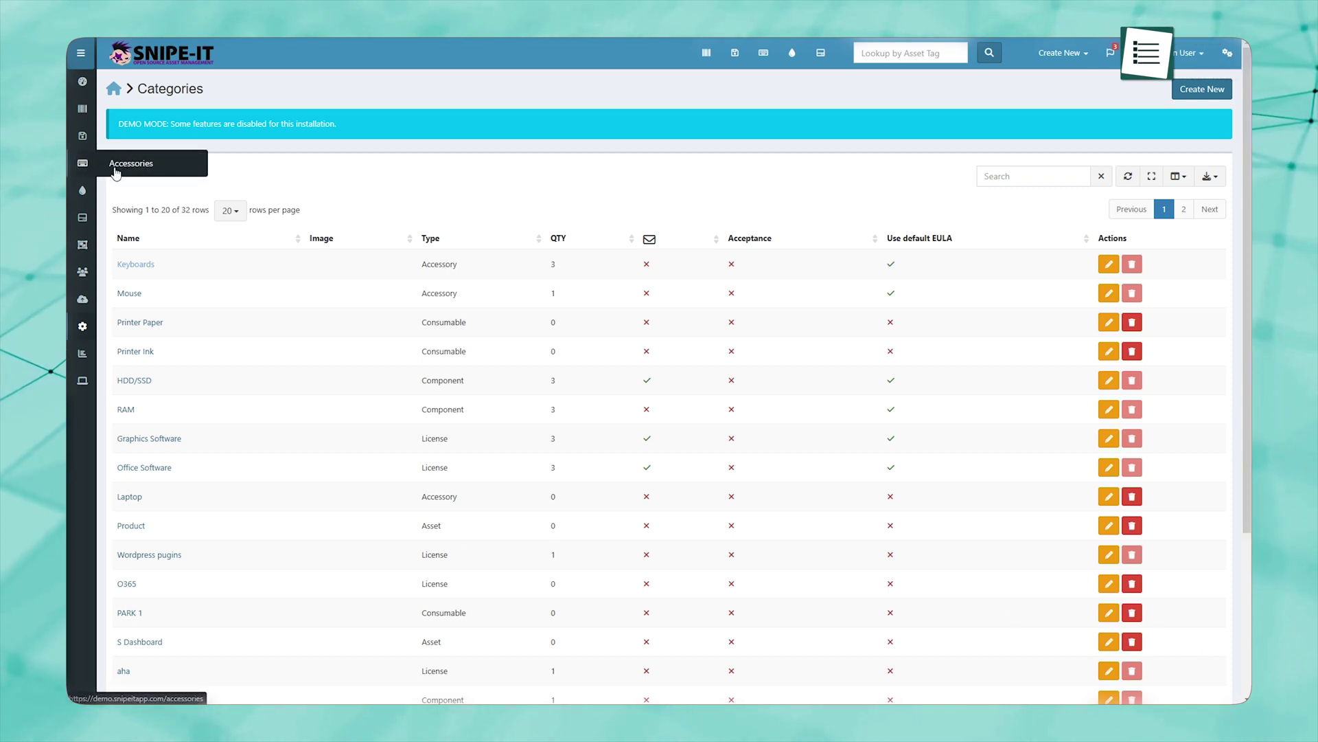
click(116, 172)
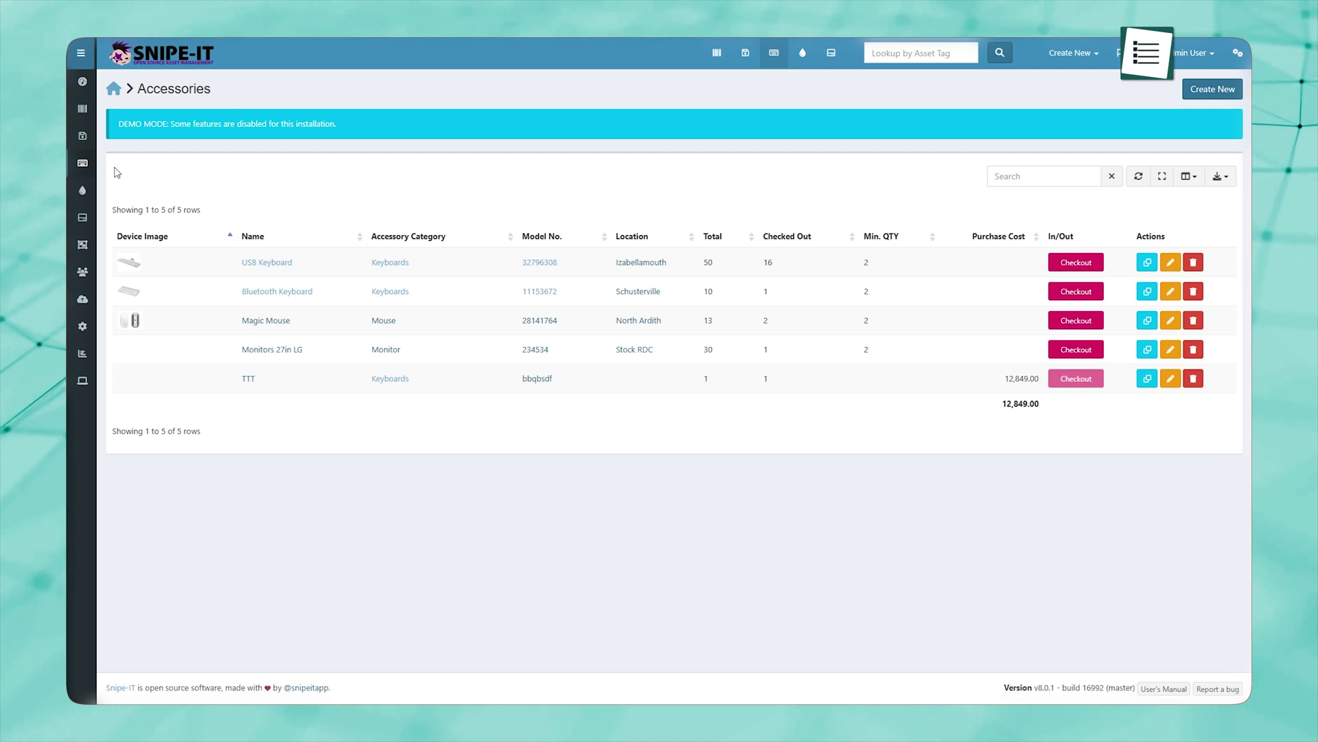
View the USB Keyboard accessory, then the 10G SFP+ SR consumable's details, and go back.
click(255, 270)
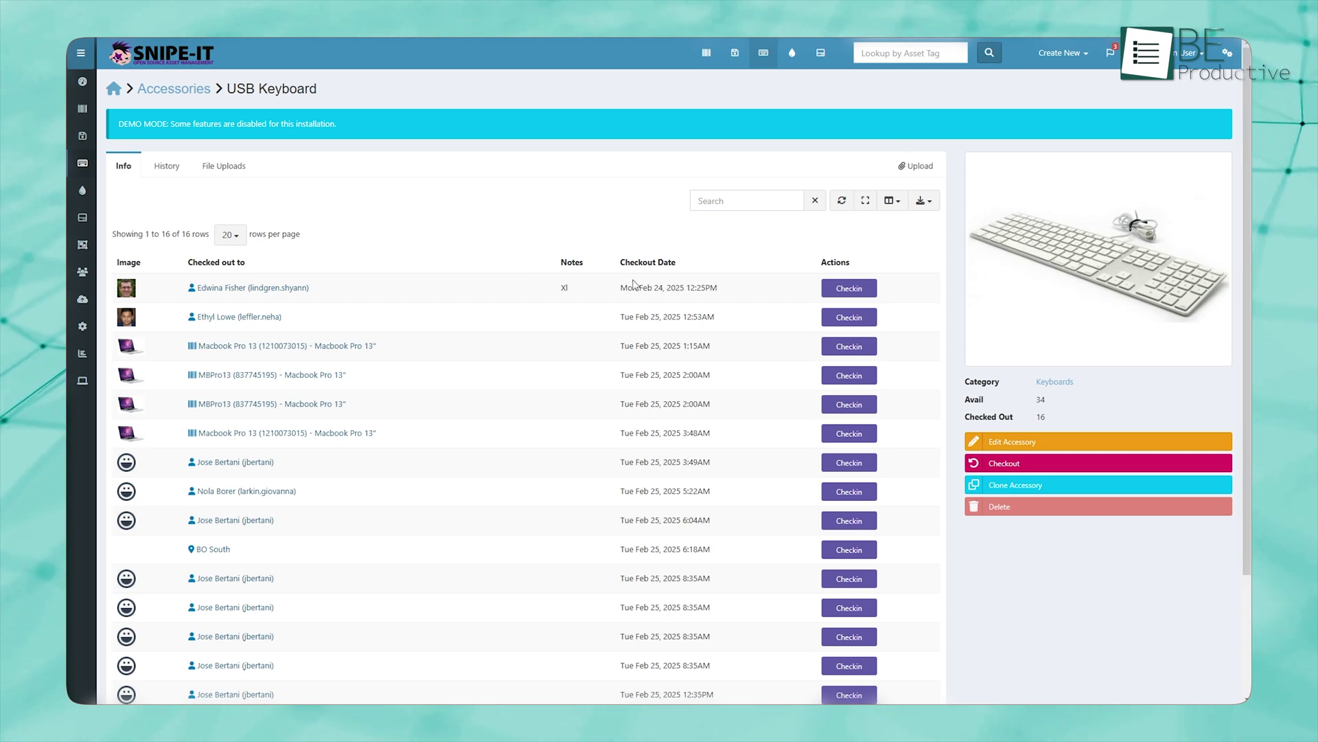
click(83, 190)
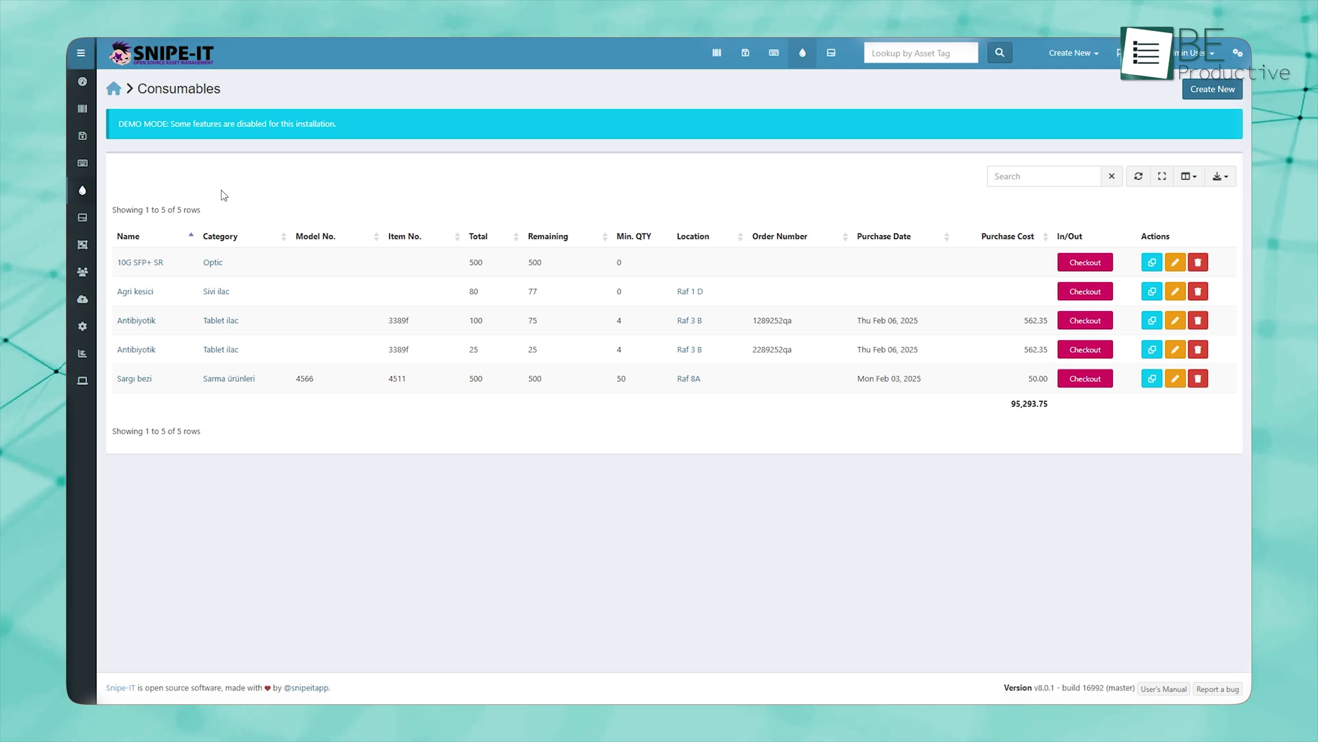
click(153, 268)
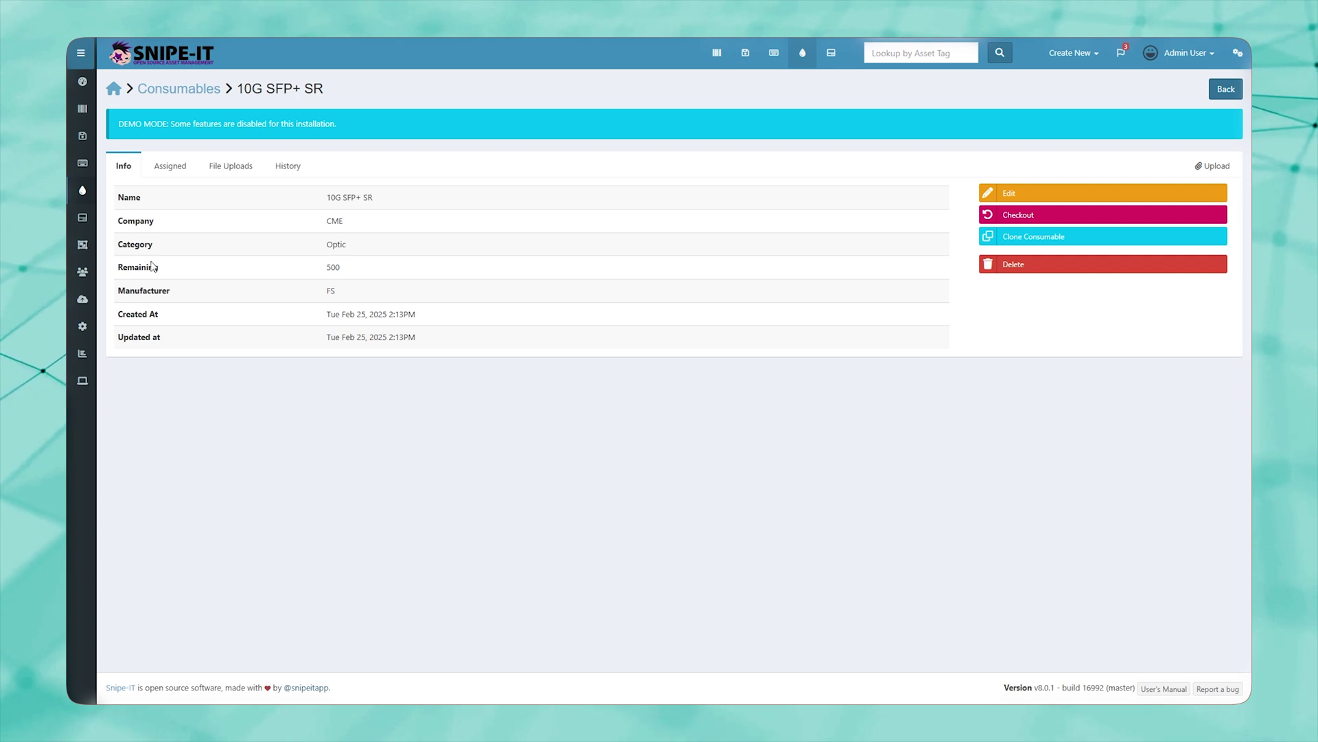
key(alt+Left)
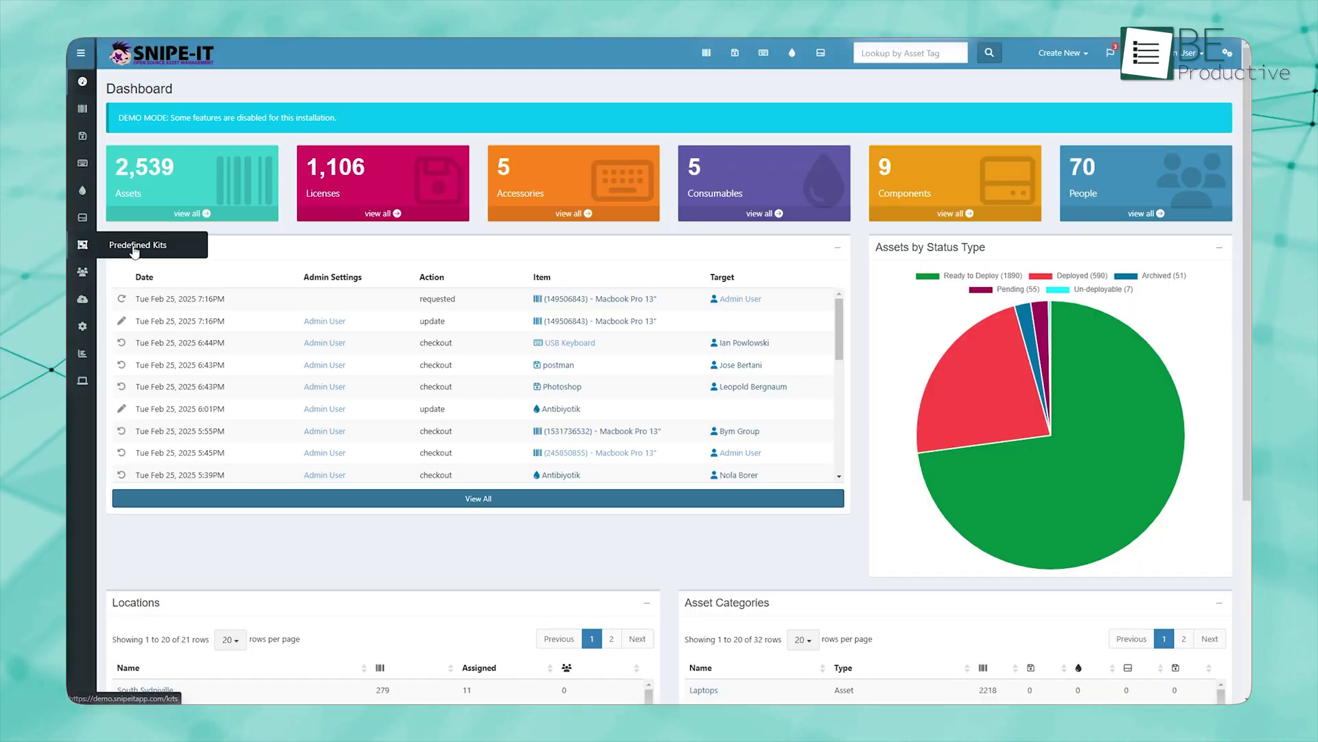
click(135, 252)
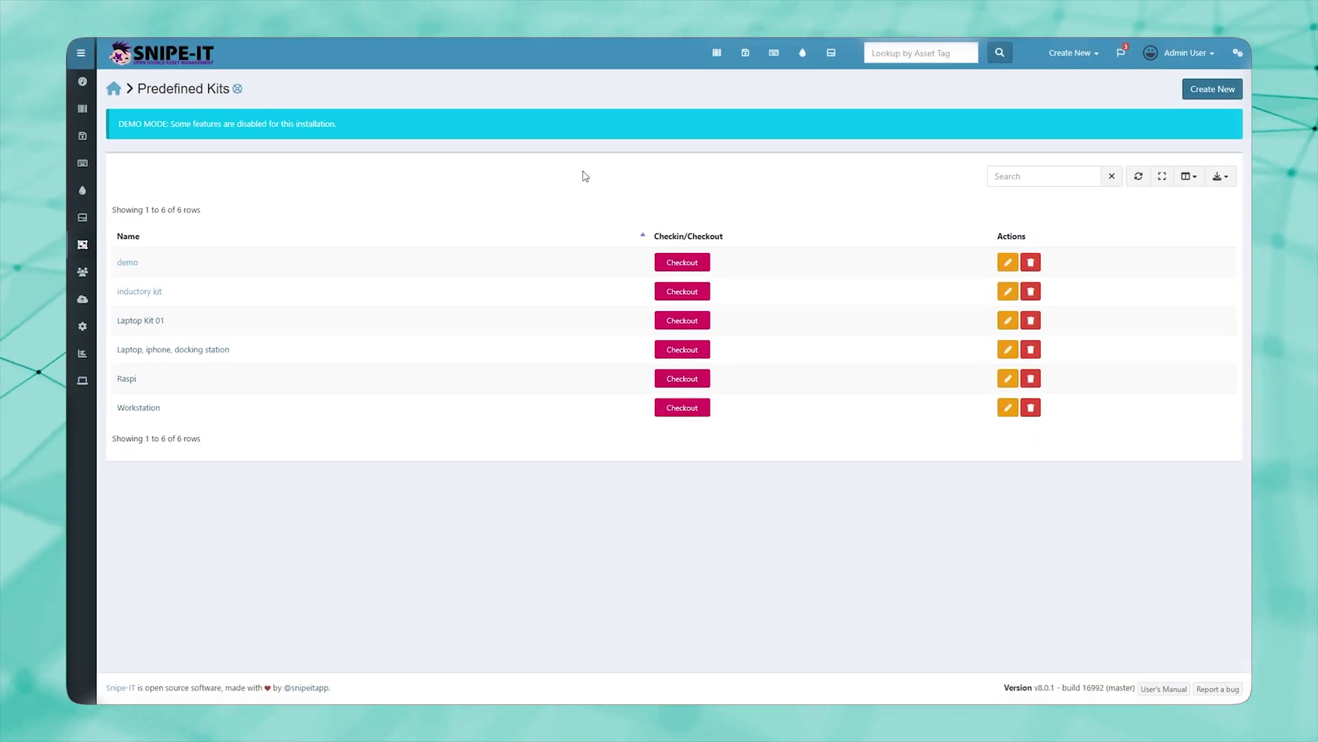
click(432, 235)
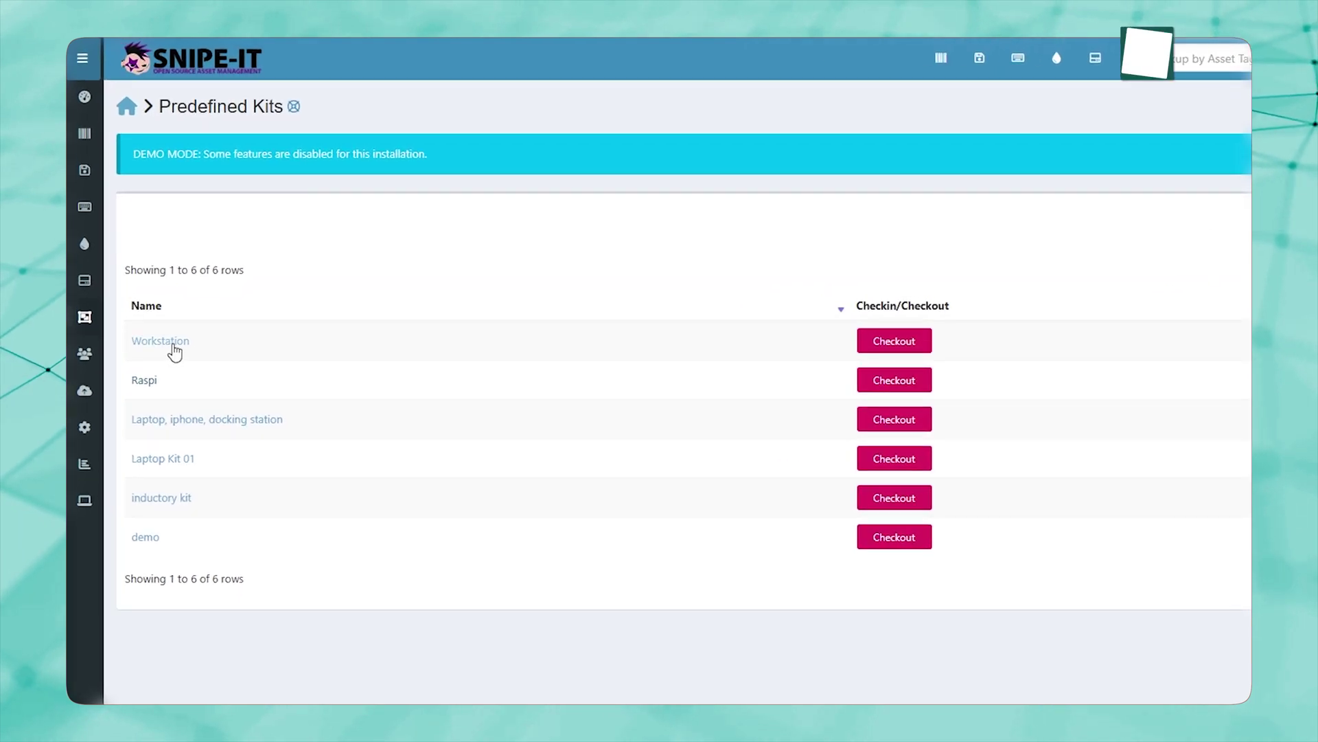
click(173, 345)
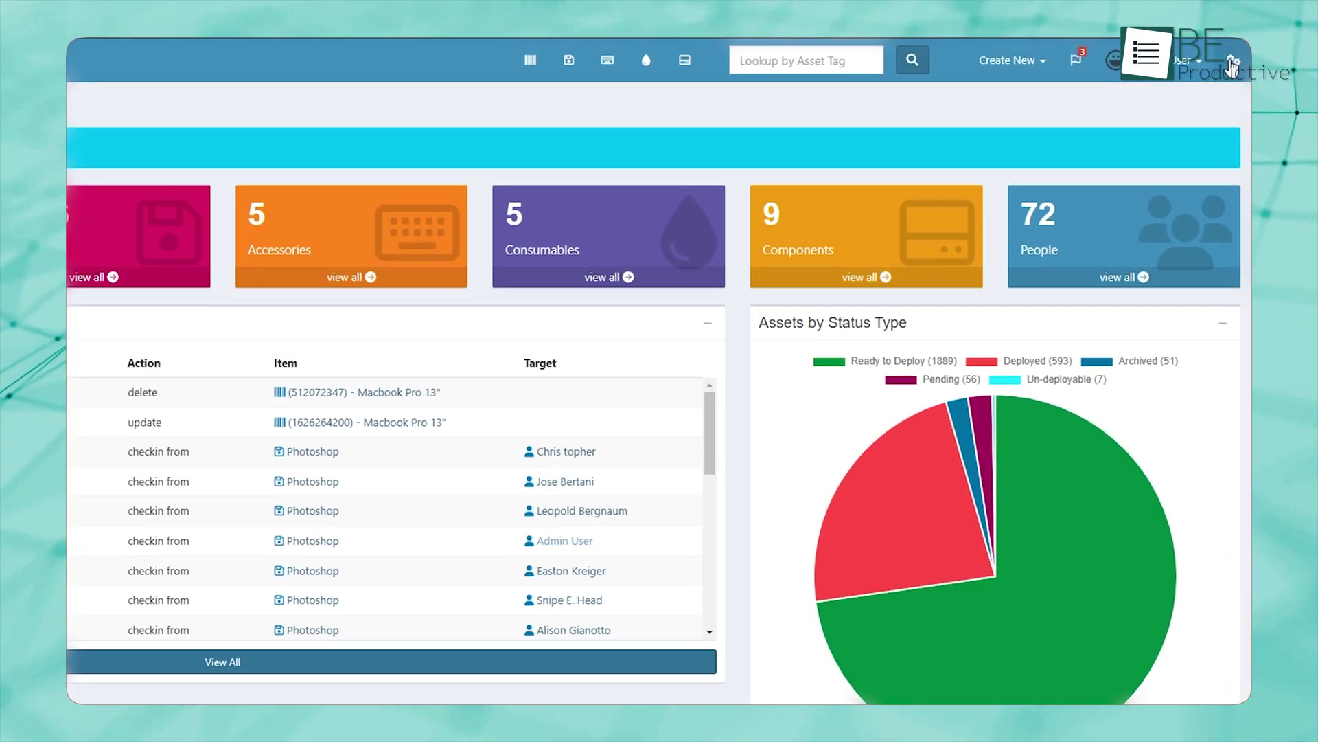
Show Admin Settings > Notifications and scroll to the email alert thresholds.
click(1228, 53)
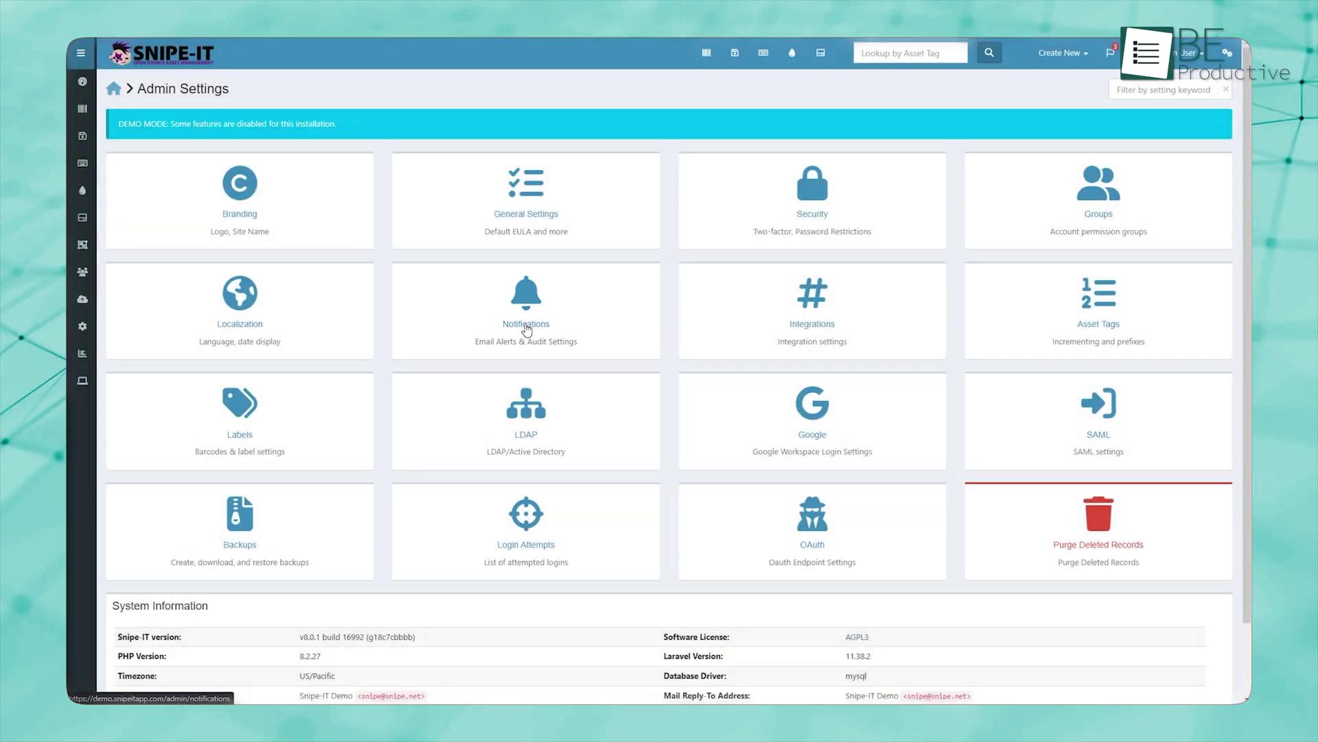
click(527, 330)
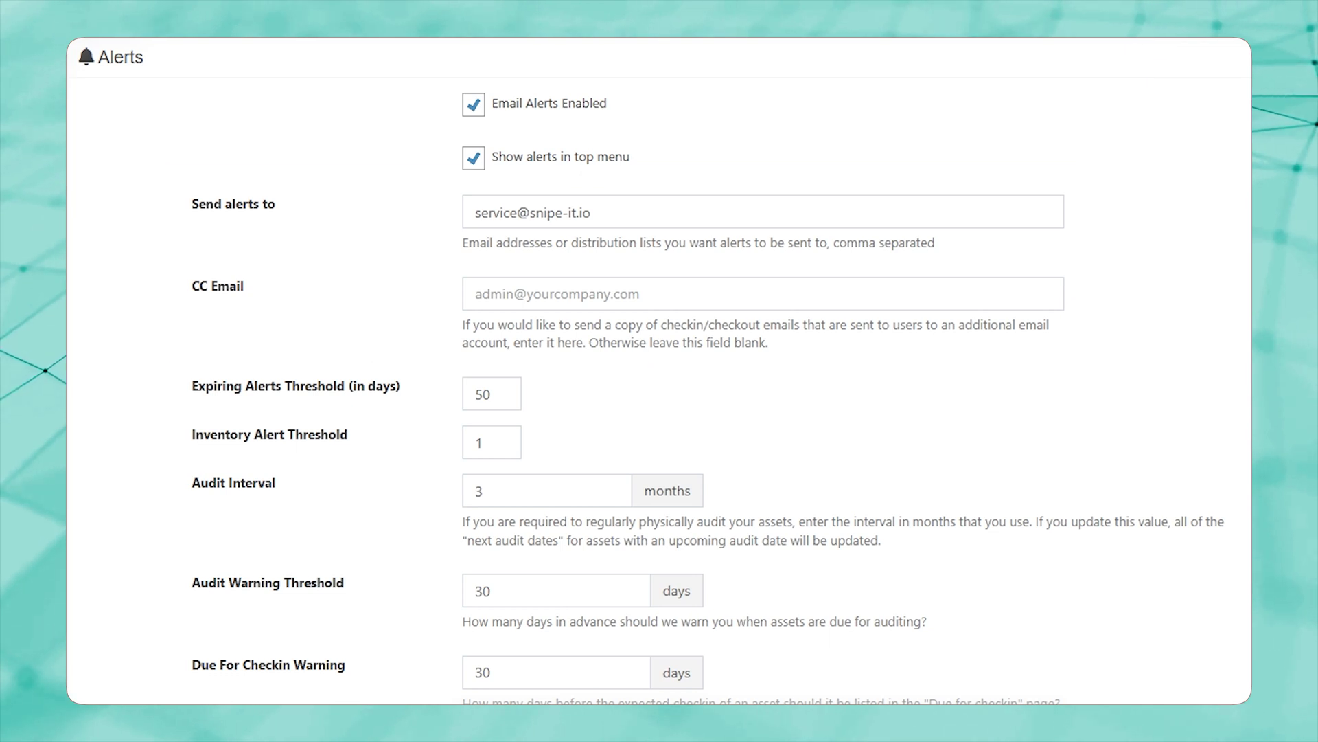
scroll(660, 371, down, 2)
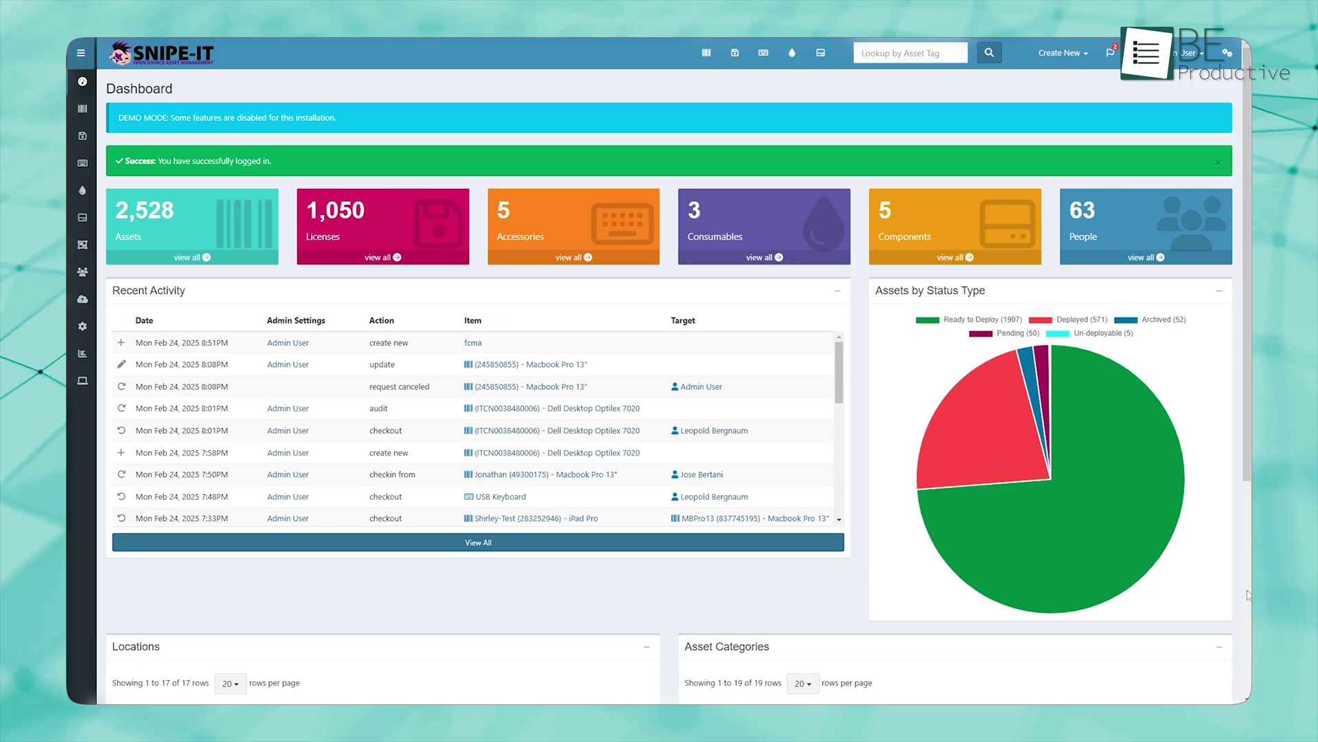
scroll(1248, 594, down, 2)
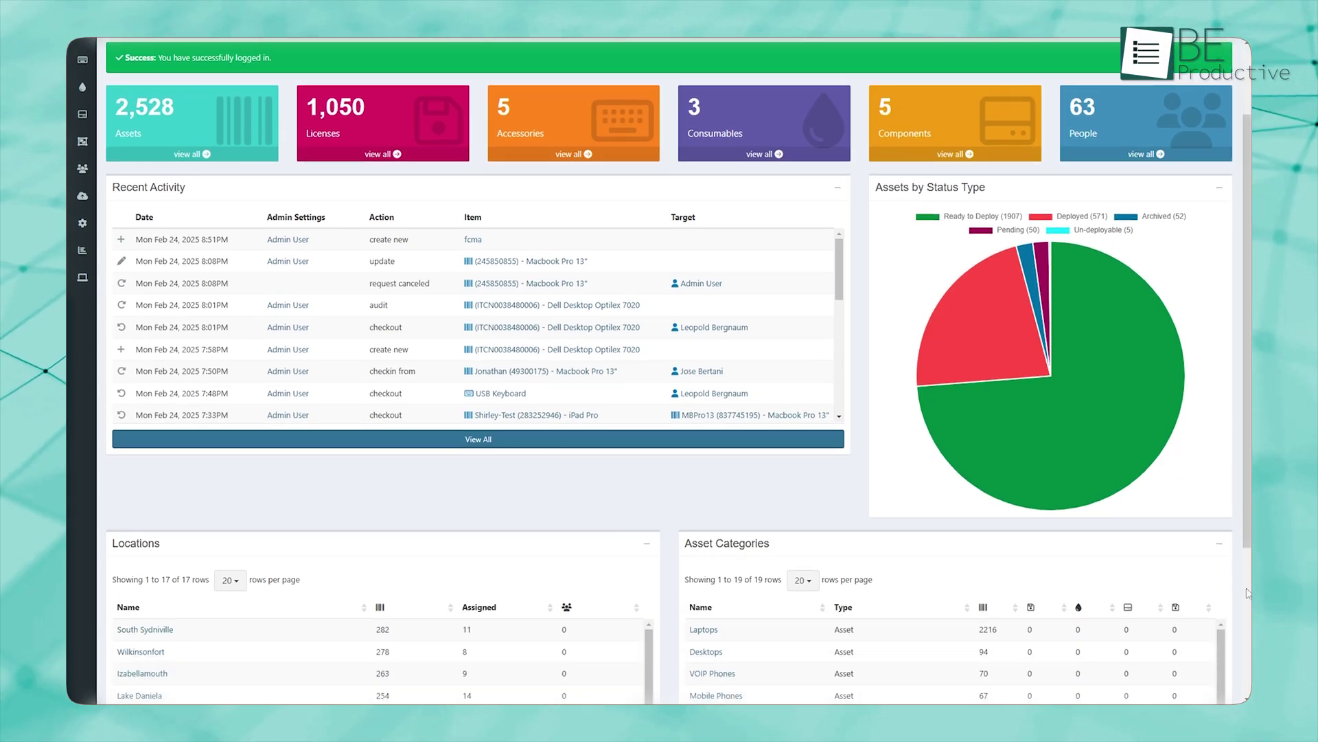
scroll(1248, 591, down, 2)
scroll(1242, 584, down, 2)
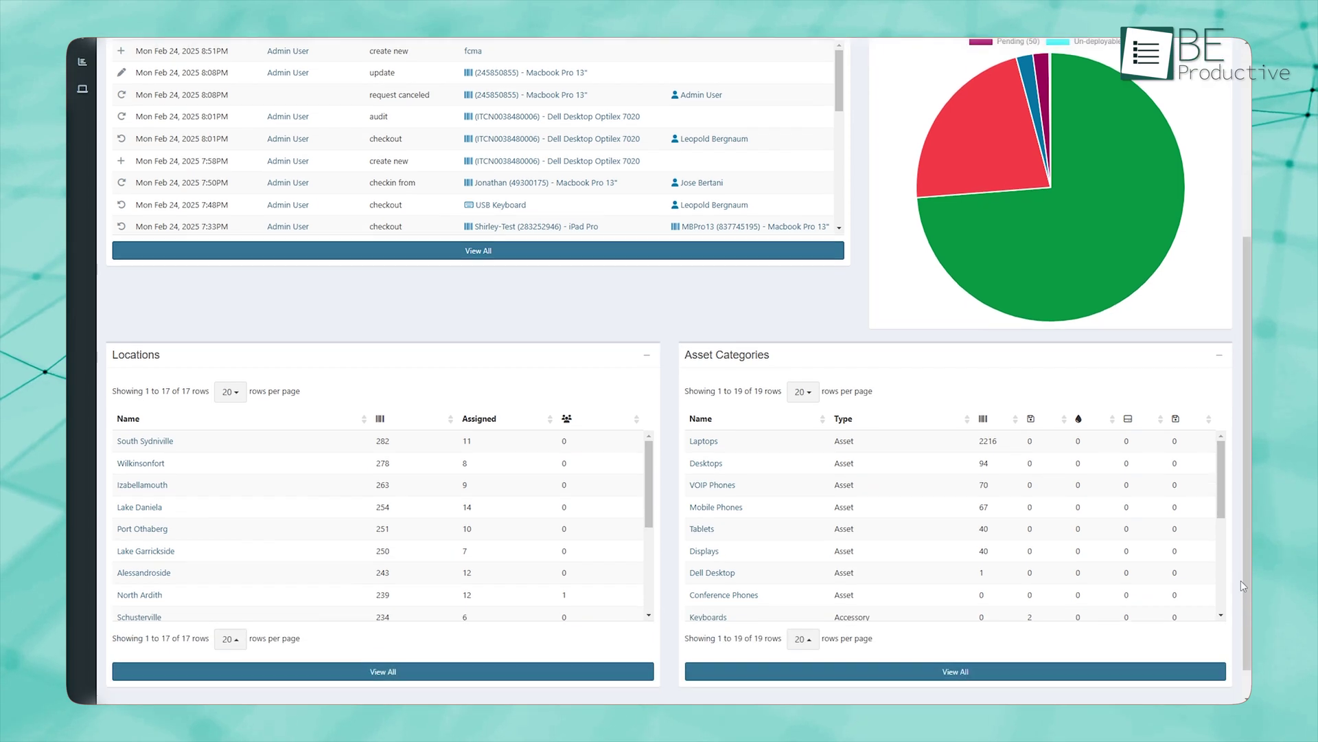
scroll(1242, 585, down, 1)
scroll(1238, 584, down, 1)
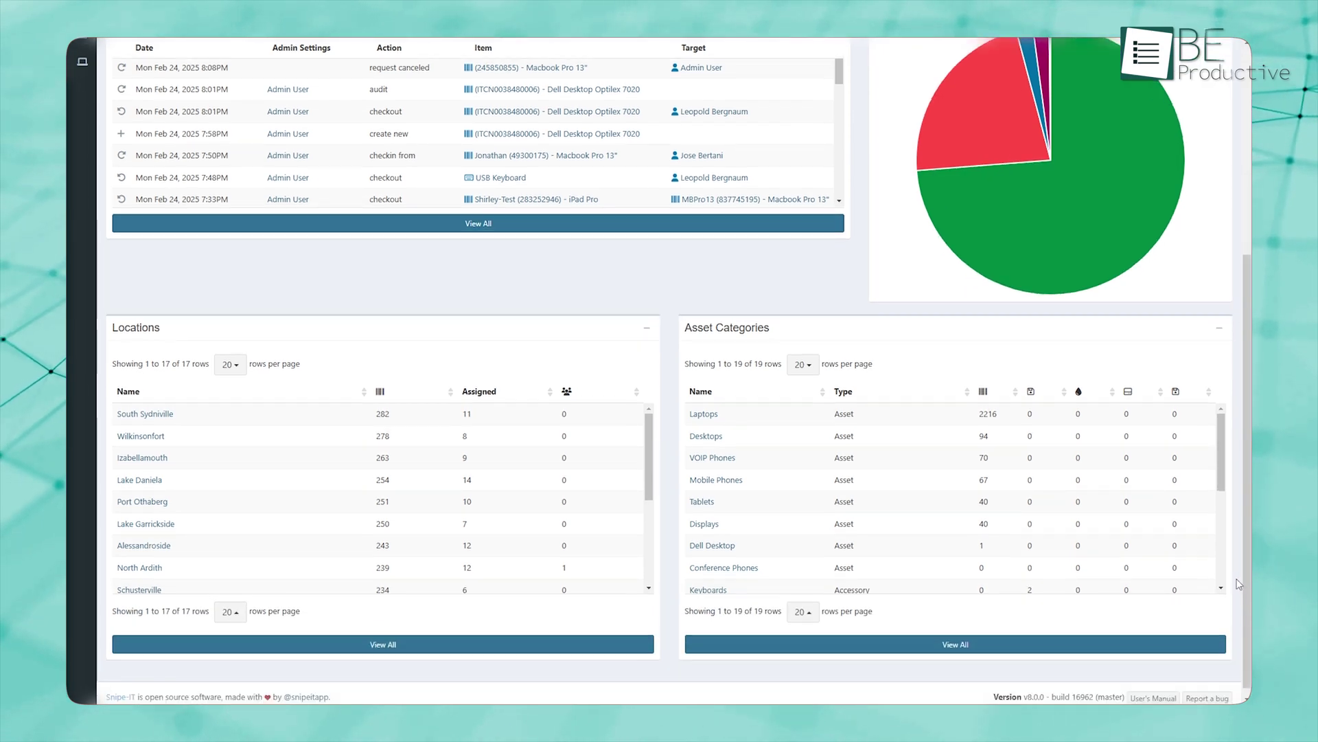
scroll(1239, 583, up, 5)
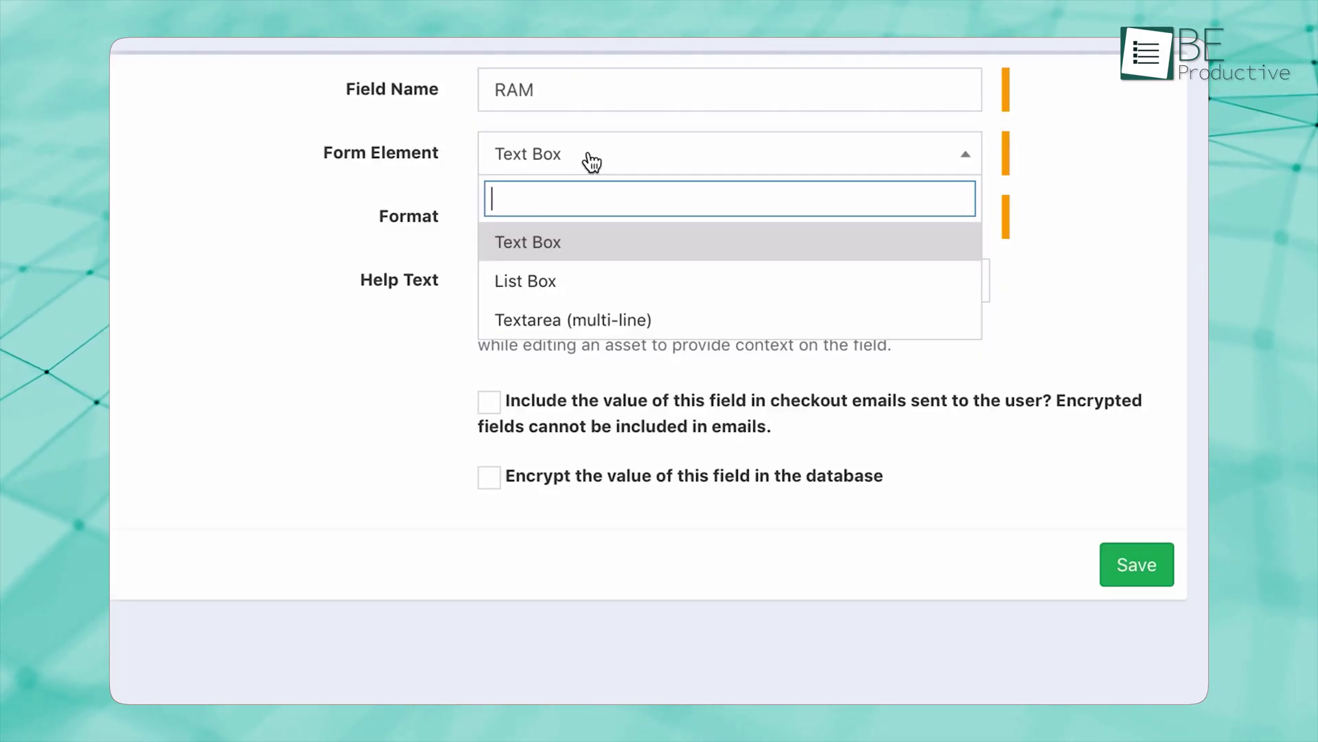
Change the RAM custom field's Form Element to List Box.
click(707, 280)
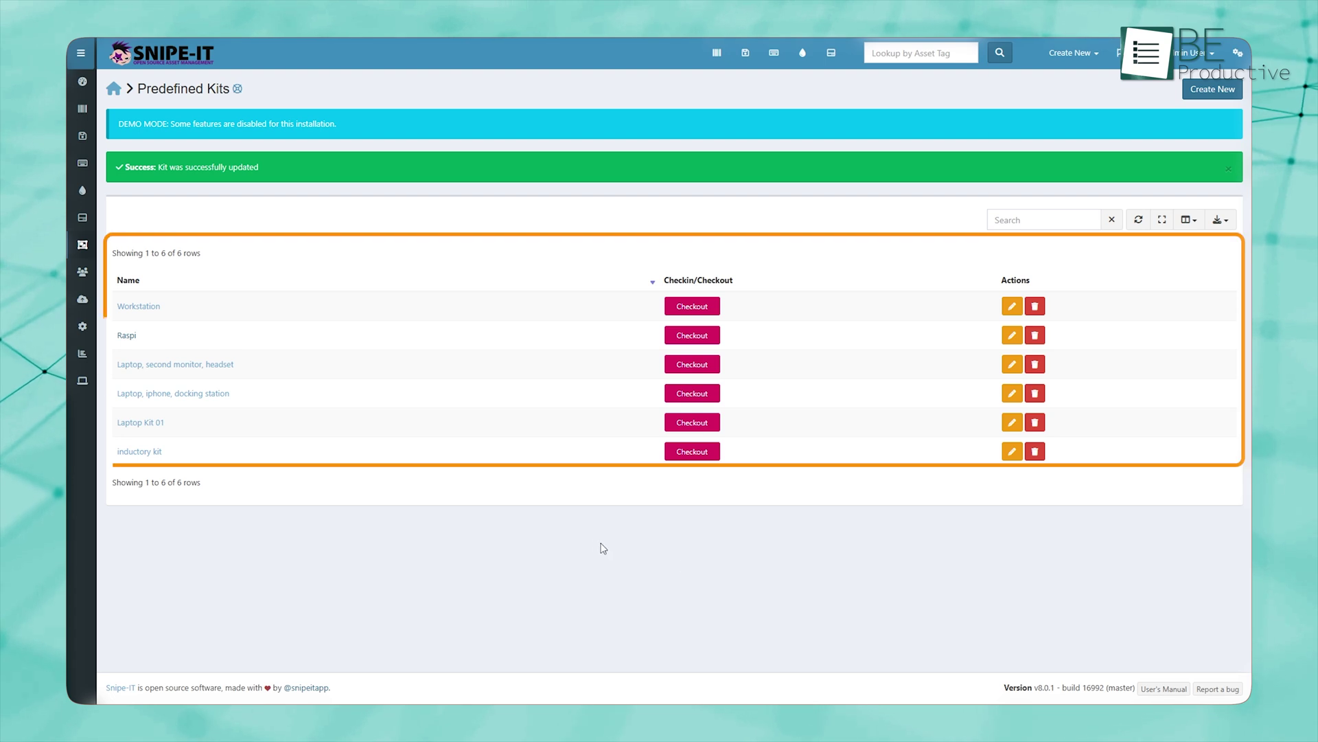
Append the Lenovo Intel Core i5 model to the Laptop, second monitor, headset kit.
click(188, 365)
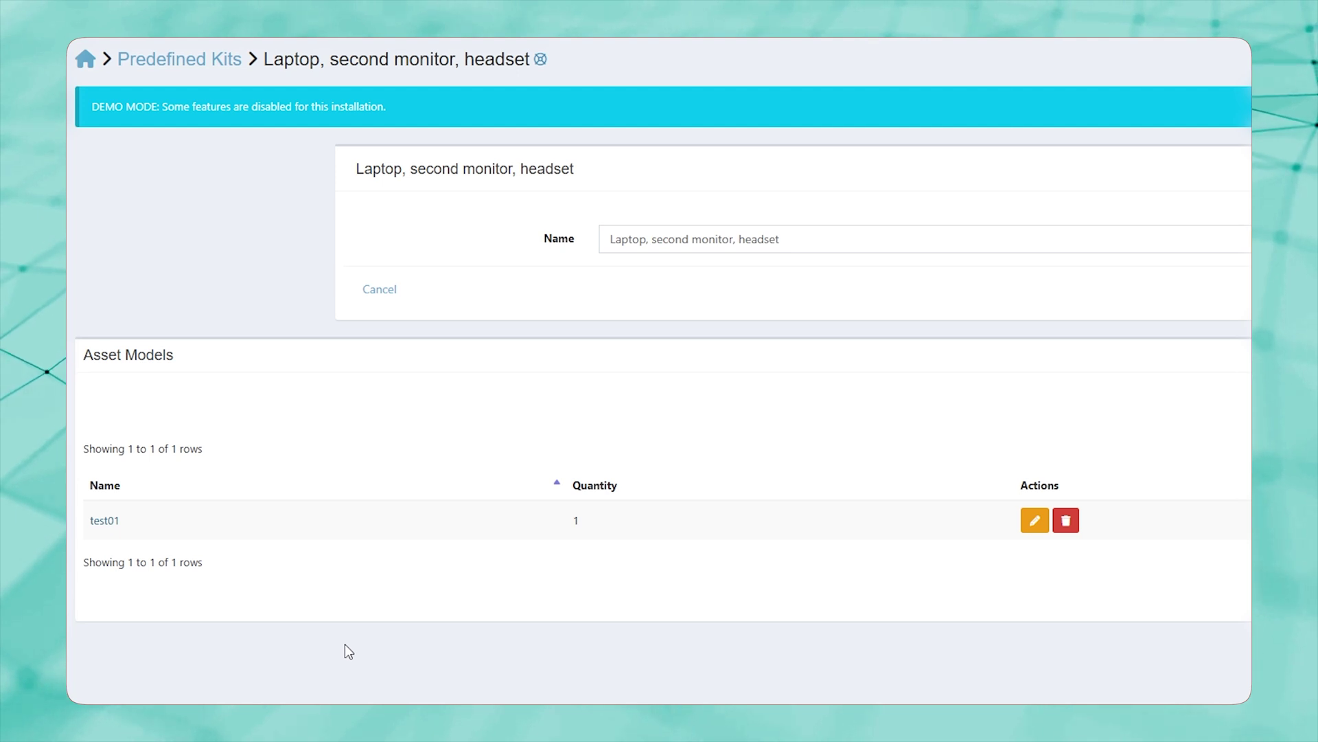
click(1236, 405)
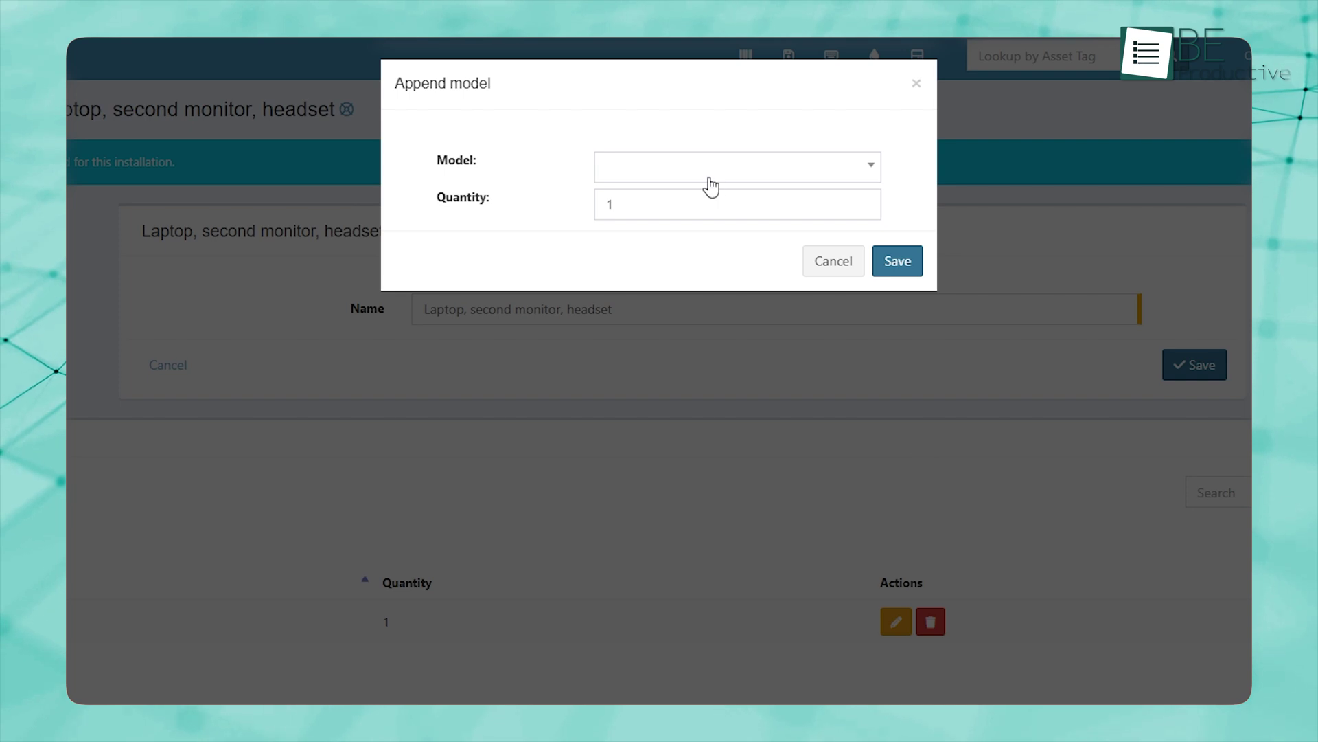
click(711, 187)
click(759, 374)
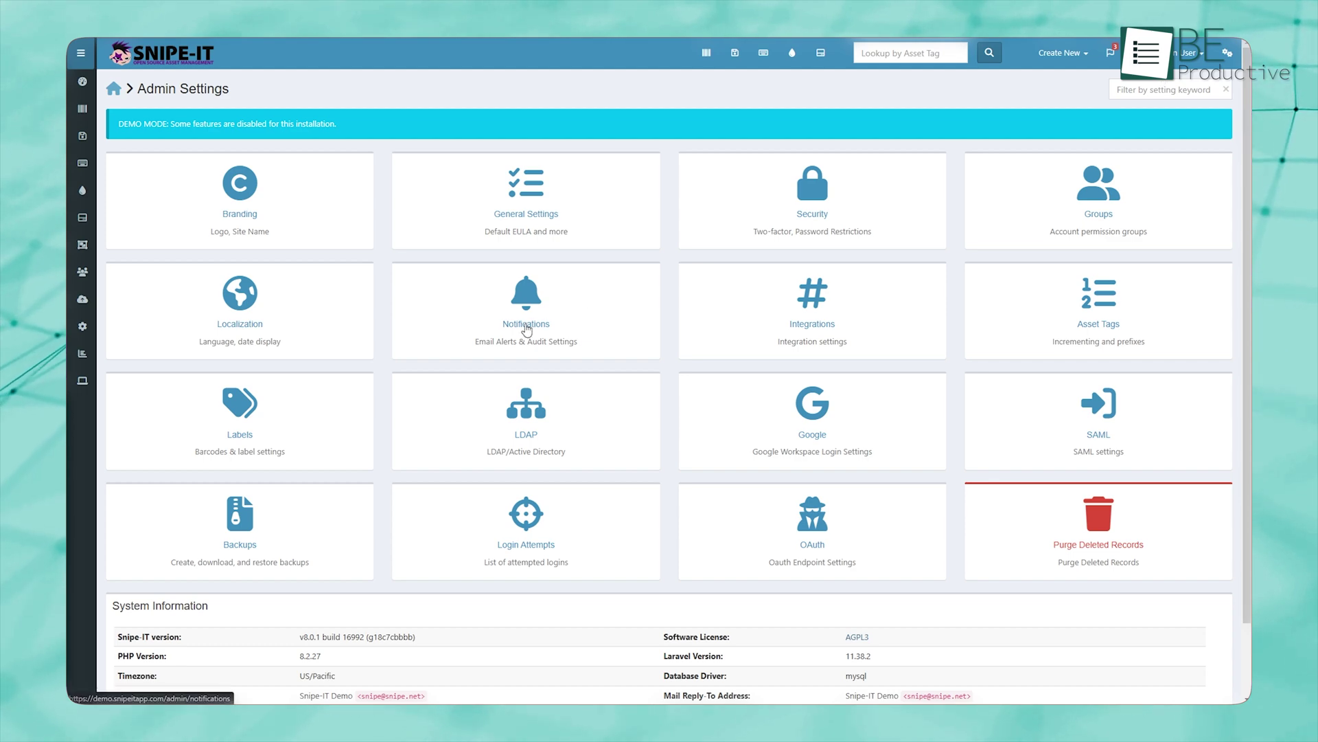
Open the Notifications settings and scroll through the Alerts form.
click(527, 329)
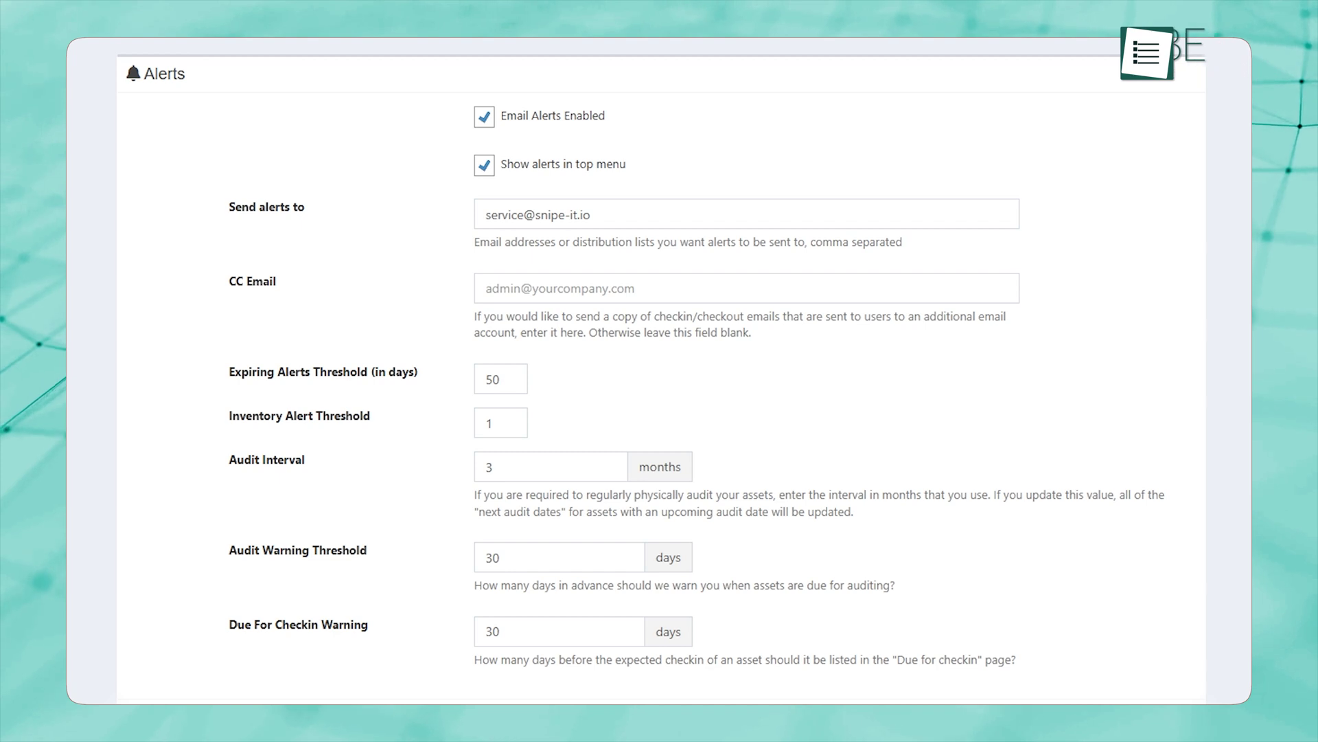
scroll(1147, 52, down, 1)
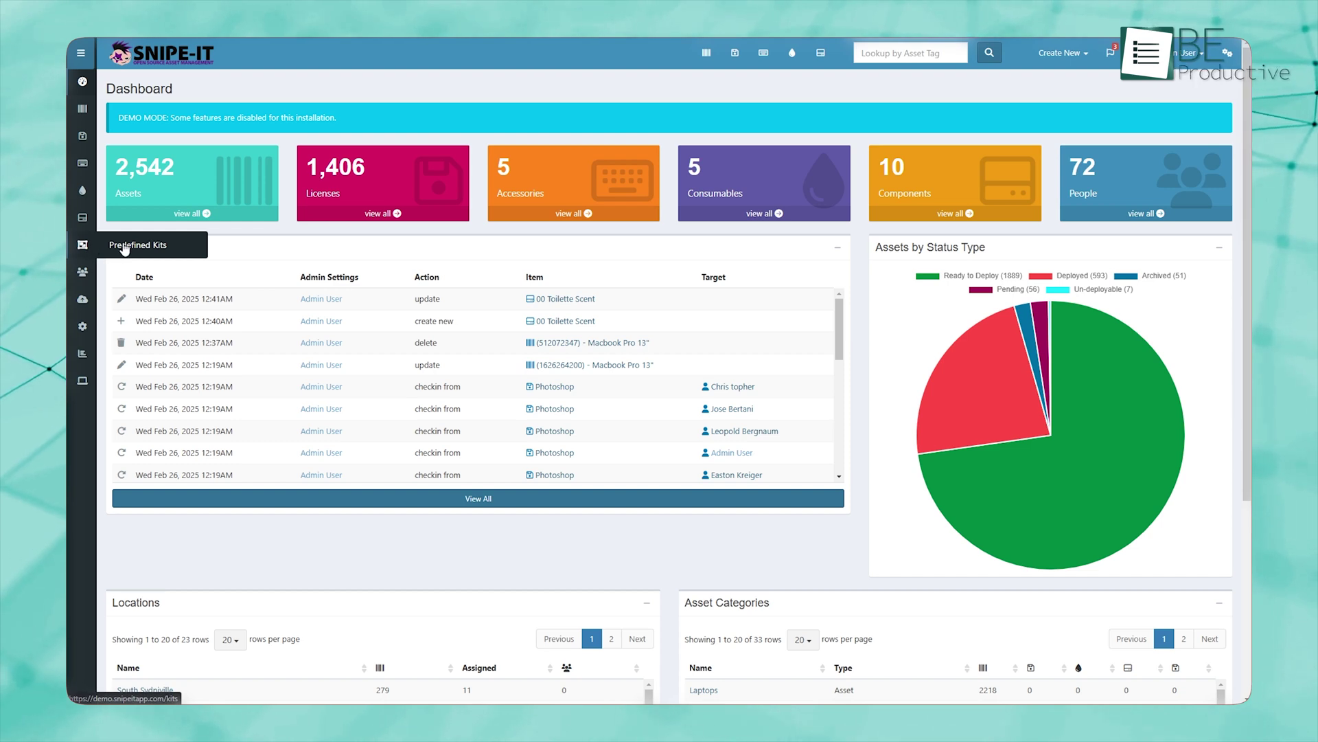
Bring up the Predefined Kits list from the sidebar and scroll through its entries.
click(83, 244)
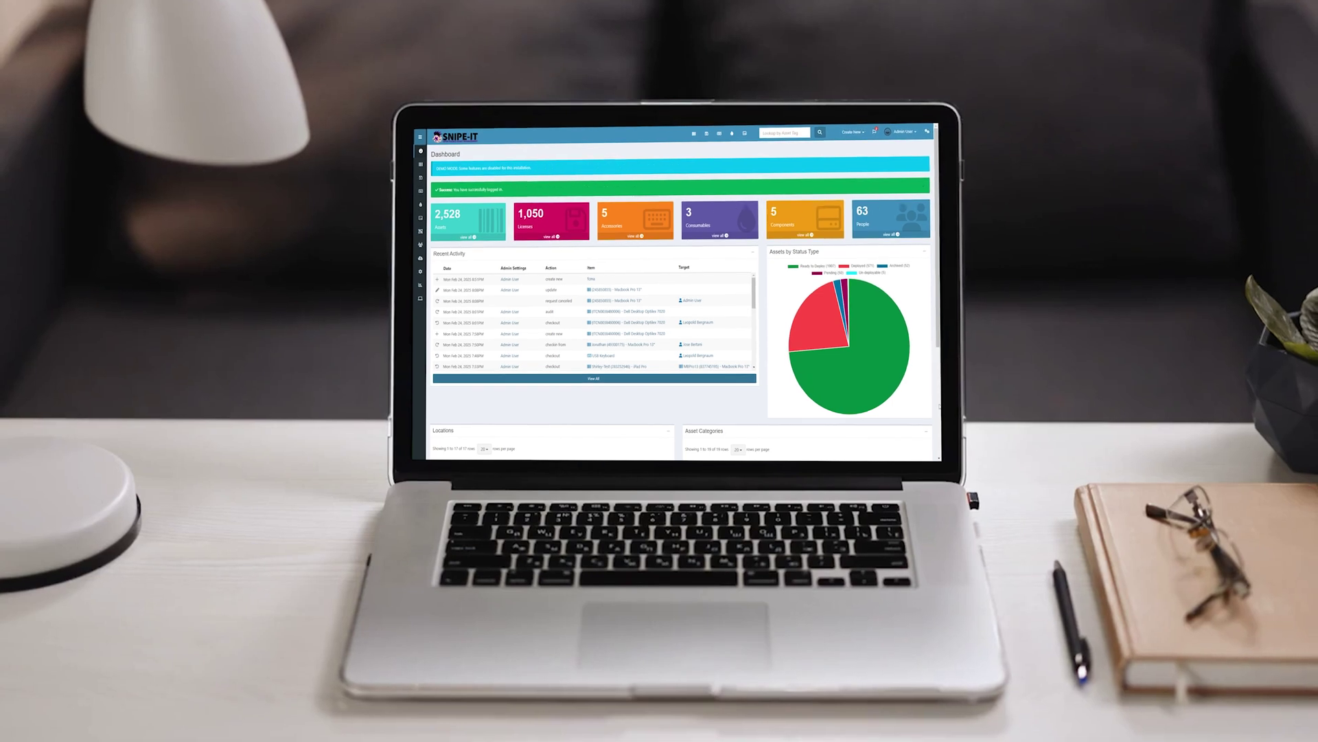
scroll(680, 295, down, 3)
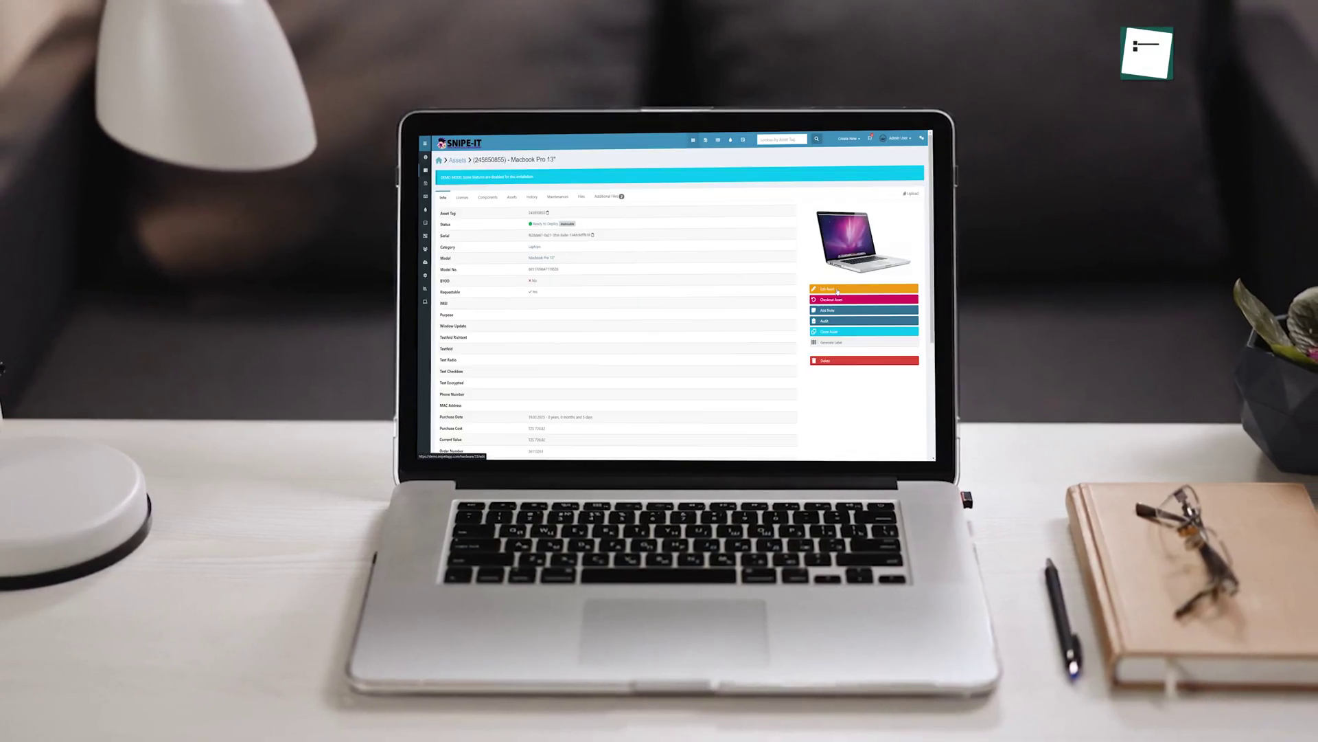